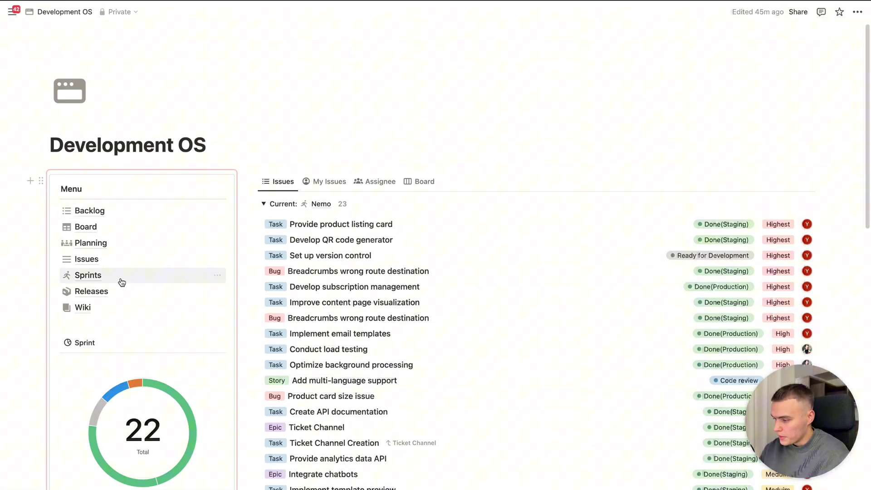
- Open the Issues page and scroll through every issue in the full table view
left_click(86, 260)
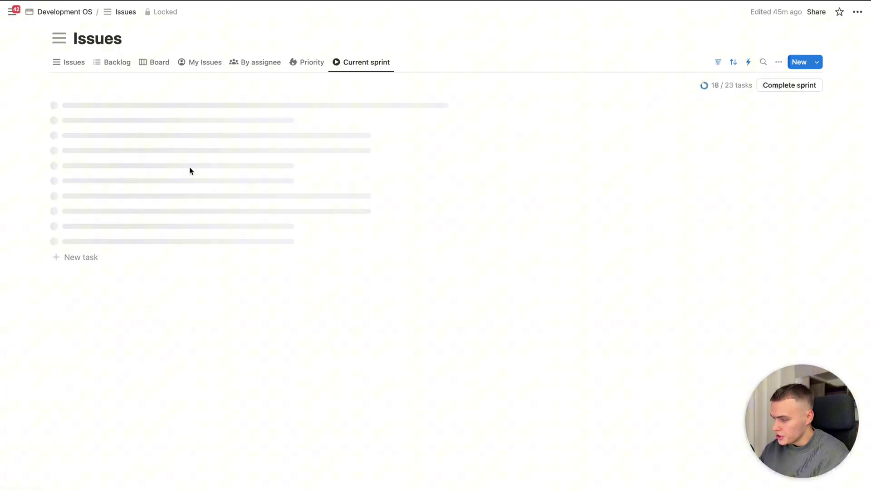
left_click(56, 61)
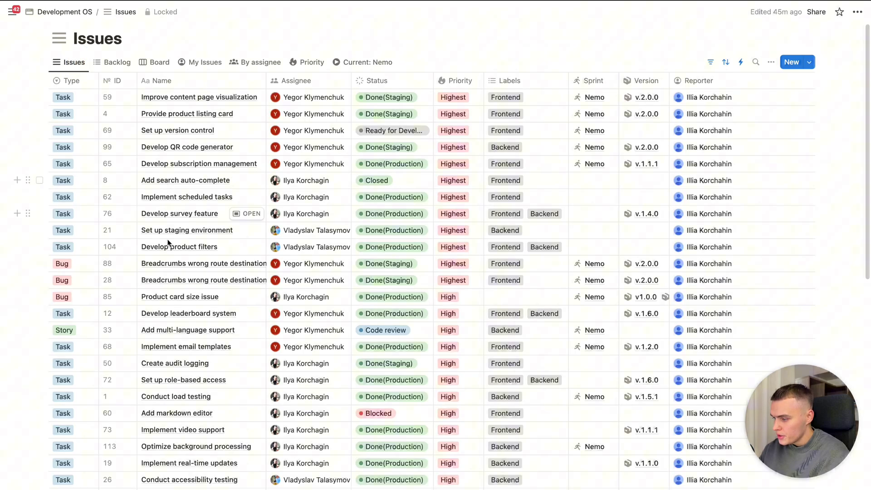
scroll(168, 241, "down", 5)
scroll(168, 242, "down", 10)
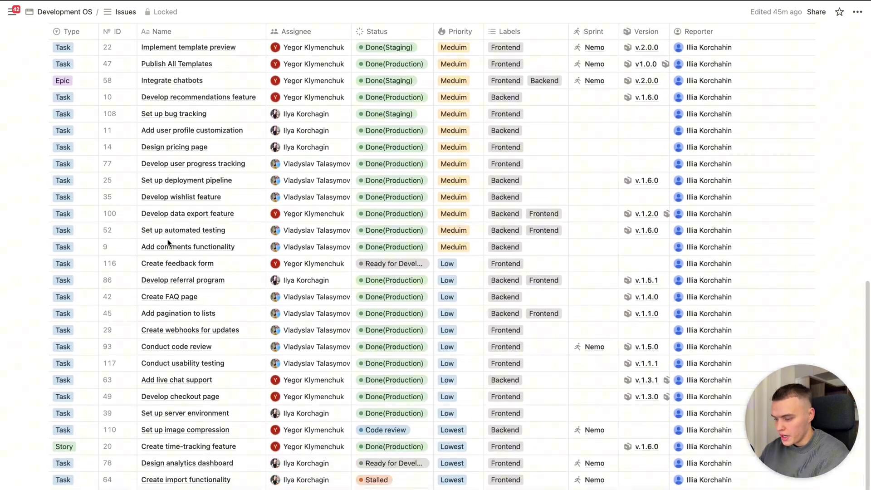
scroll(168, 242, "up", 5)
scroll(167, 242, "up", 5)
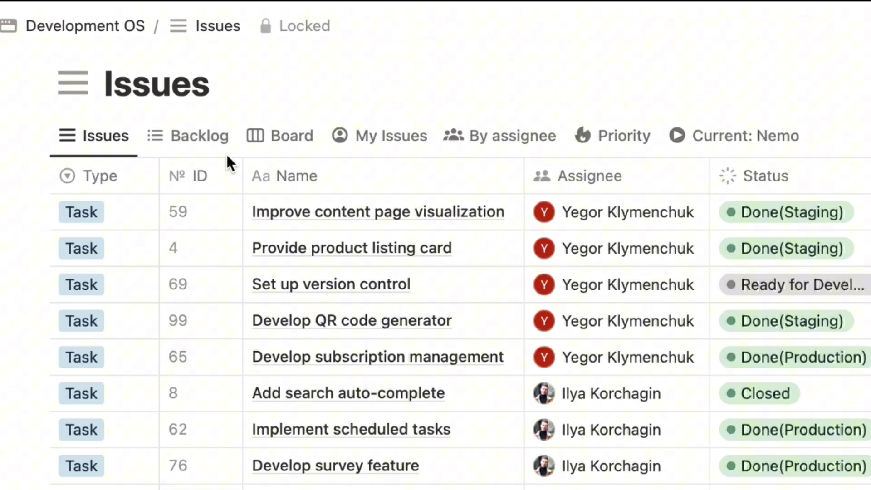
- Switch through the Backlog, Board, By assignee, Priority and Current: Nemo issue views
left_click(193, 149)
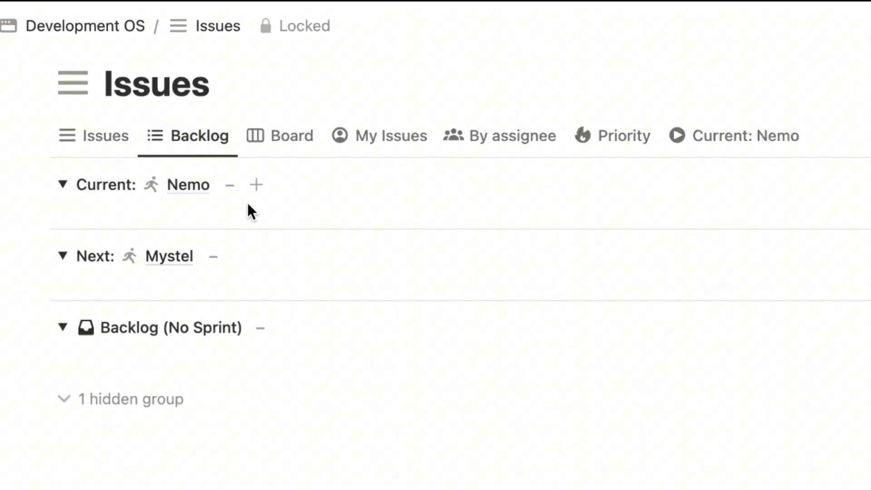
left_click(288, 138)
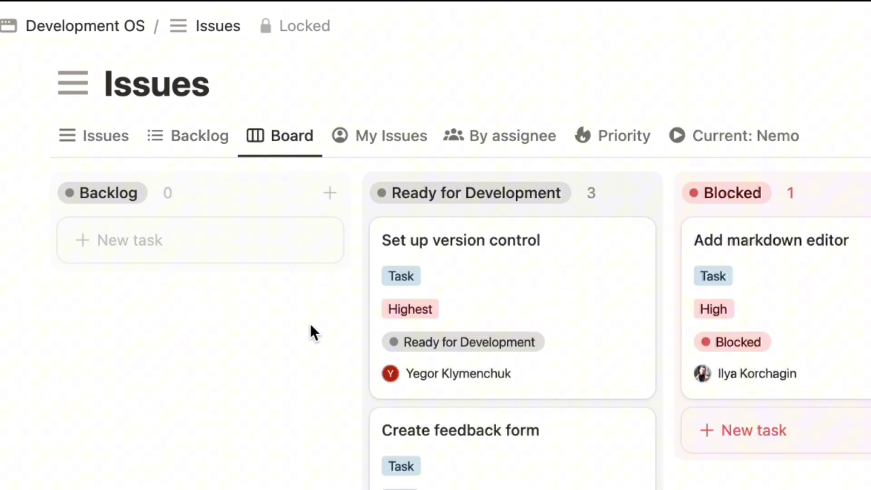
left_click(481, 139)
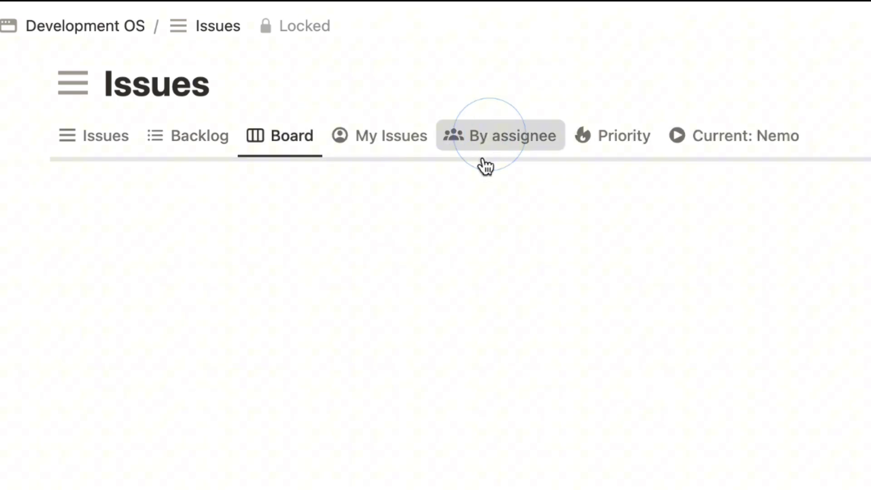
scroll(453, 273, "down", 3)
scroll(454, 273, "up", 3)
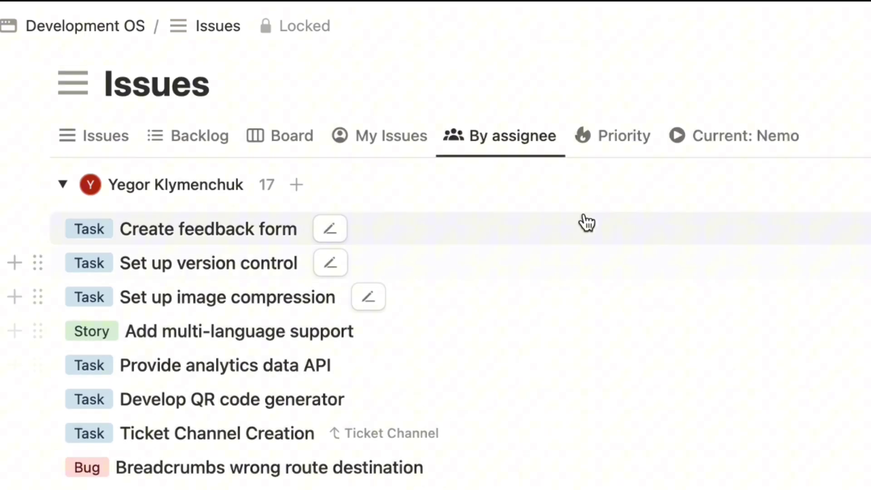
left_click(611, 138)
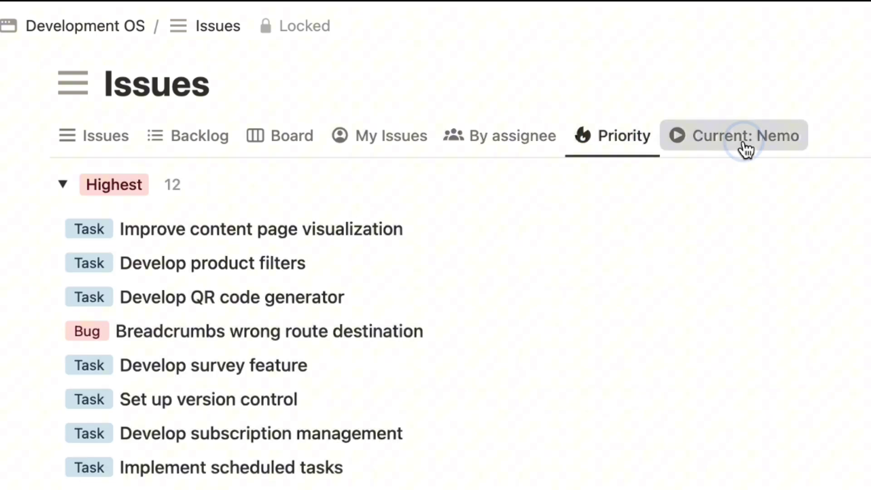
left_click(745, 146)
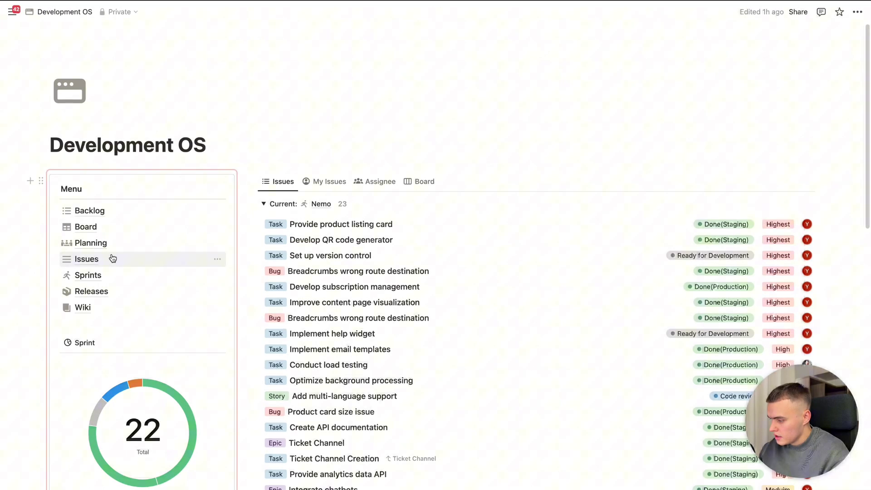
- On the Backlog page, set the Design analytics dashboard task's Sprint to Nemo
mouse_move(88, 213)
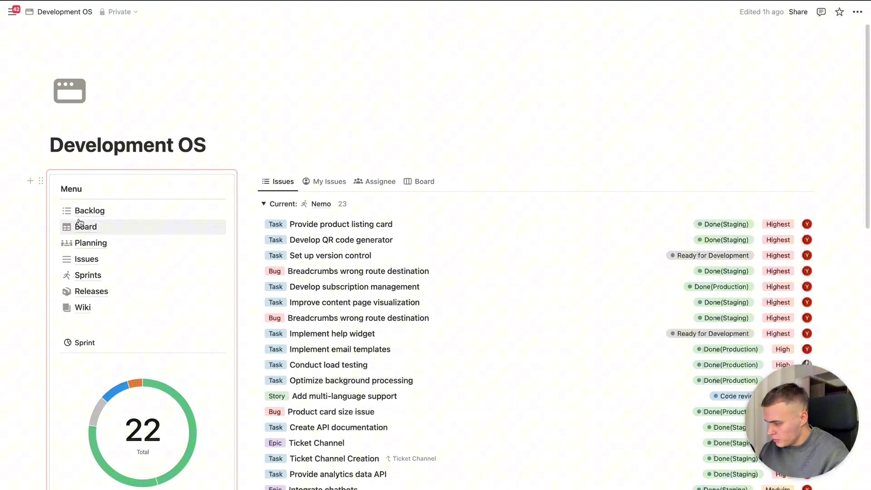
left_click(85, 215)
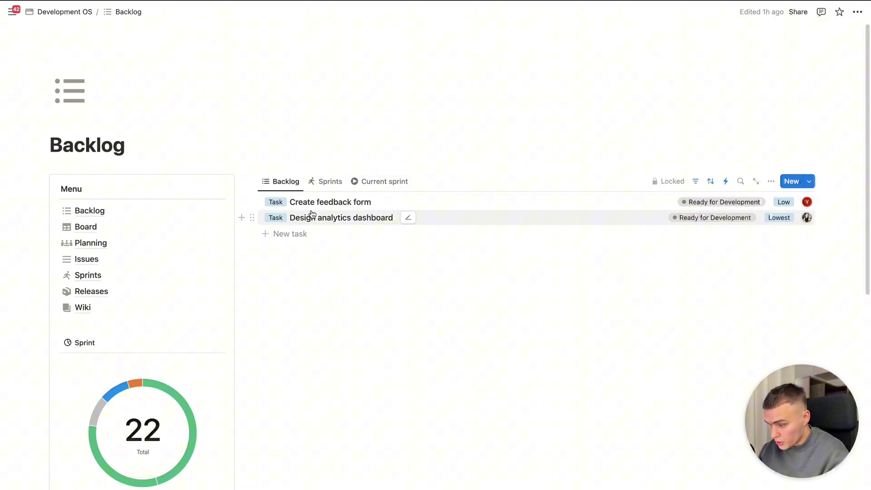
left_click(336, 223)
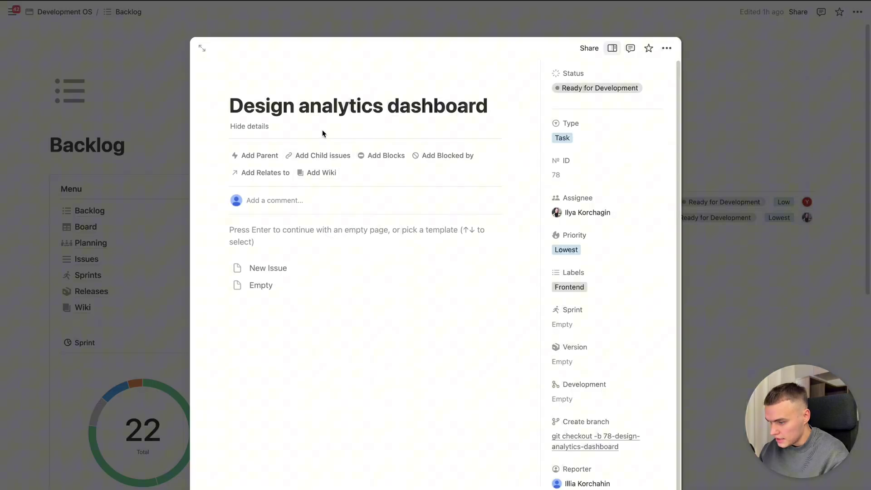
left_click(551, 323)
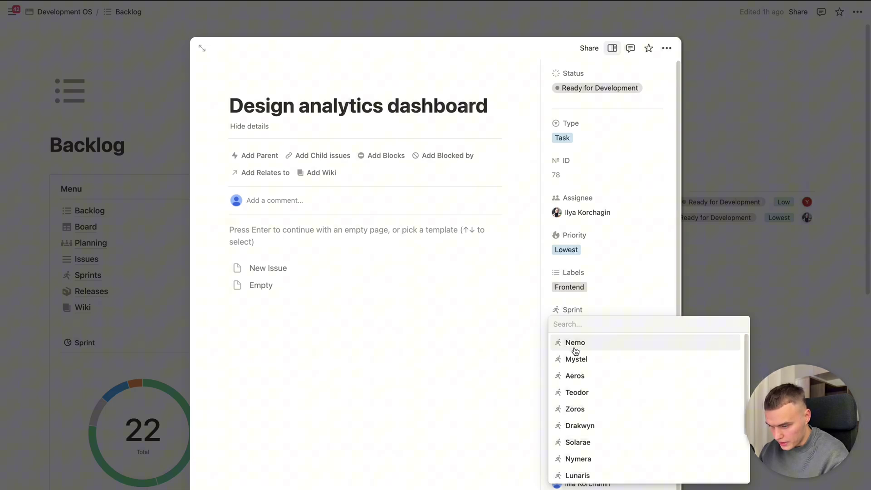
left_click(575, 351)
left_click(730, 315)
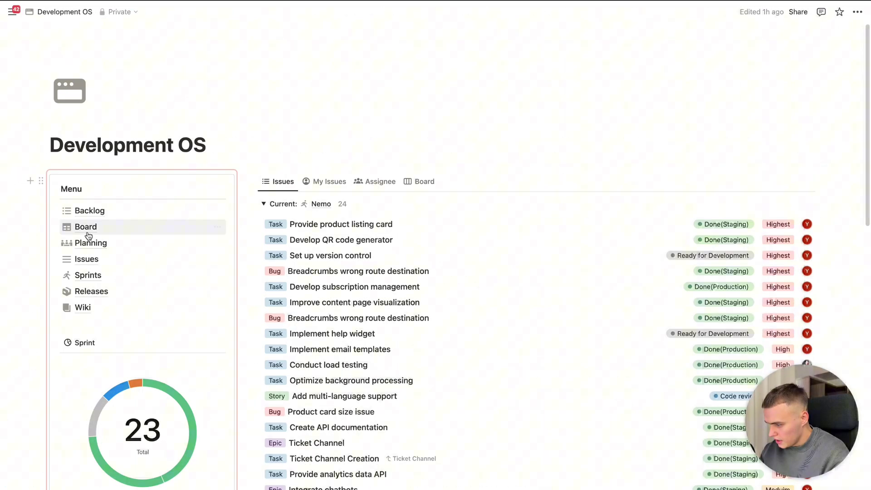
- Open the Board page and scroll through the Nemo sprint's kanban columns and charts
left_click(87, 231)
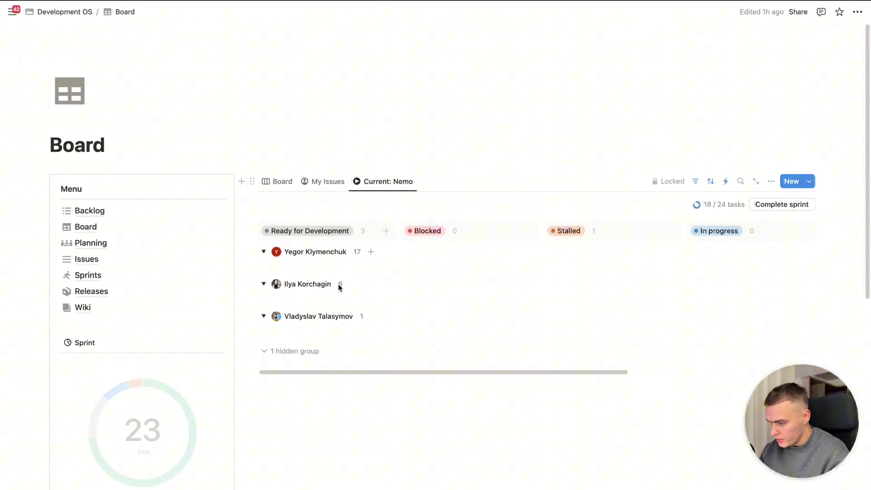
scroll(338, 285, "down", 3)
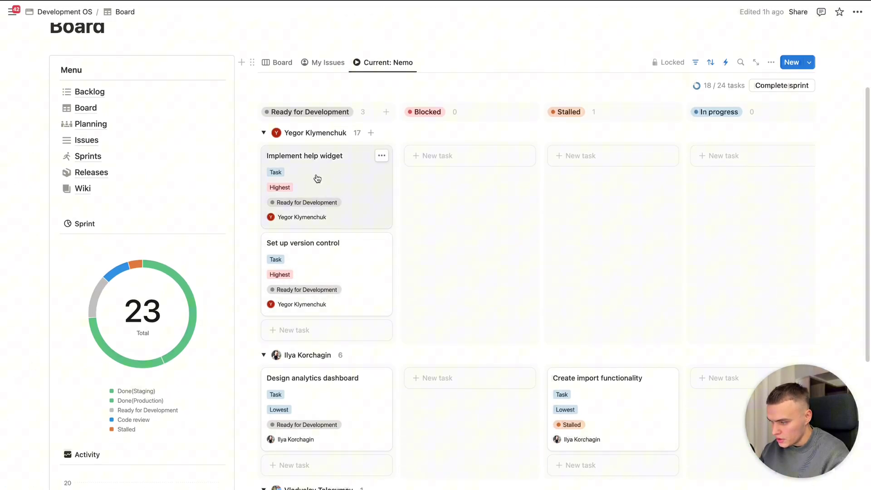
scroll(318, 178, "down", 1)
scroll(317, 179, "up", 3)
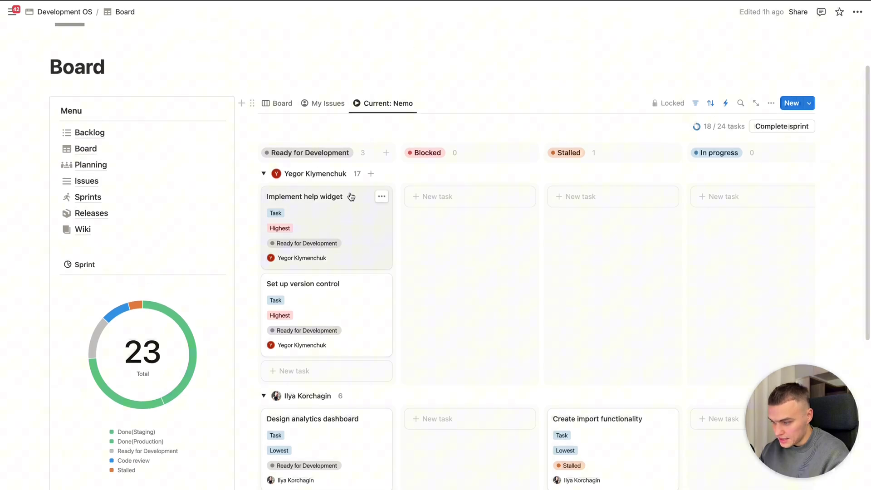
scroll(302, 251, "down", 1)
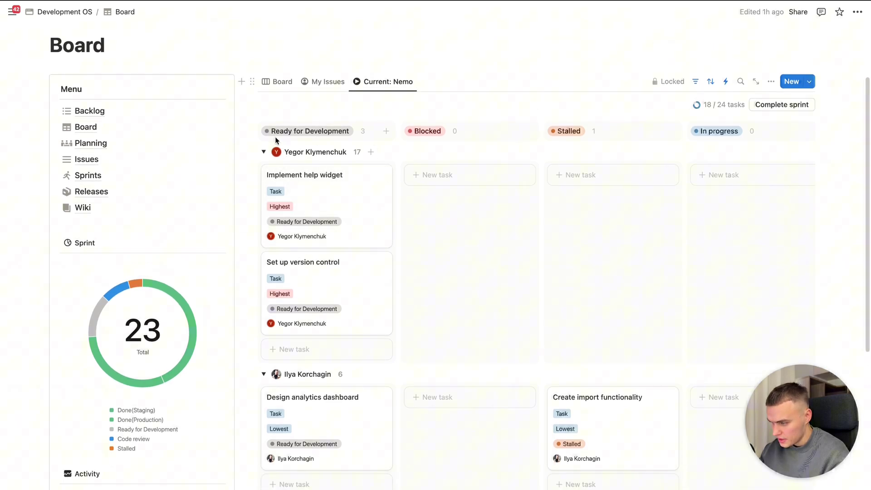
scroll(414, 131, "right", 5)
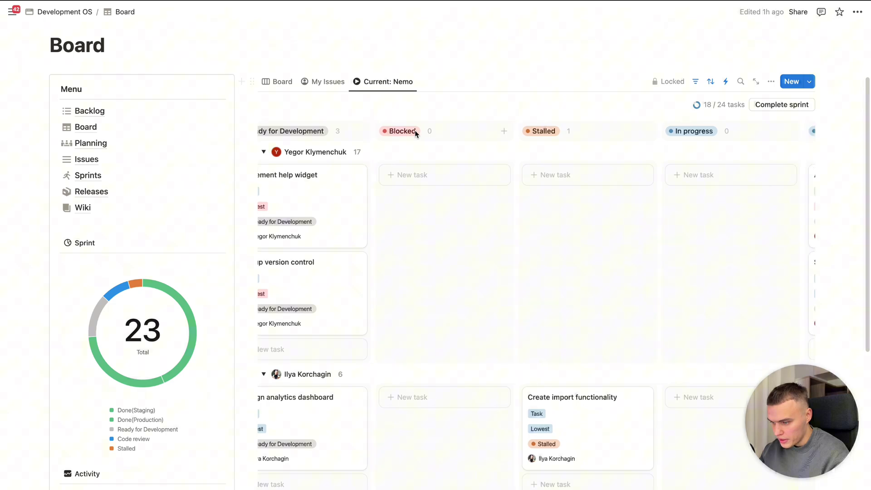
scroll(640, 140, "right", 5)
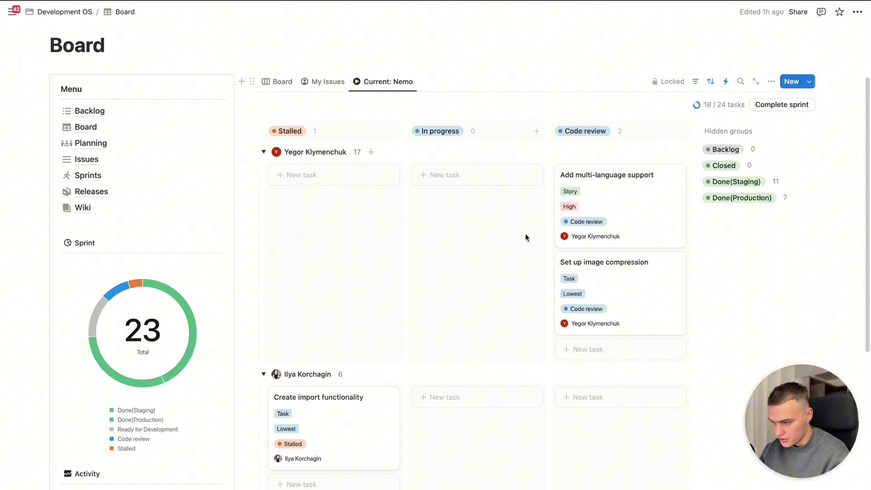
scroll(525, 237, "left", 5)
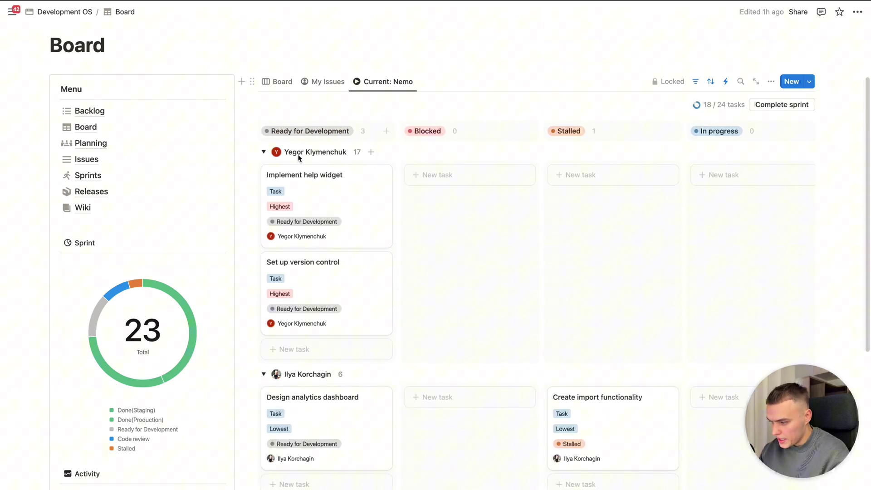
scroll(305, 162, "down", 1)
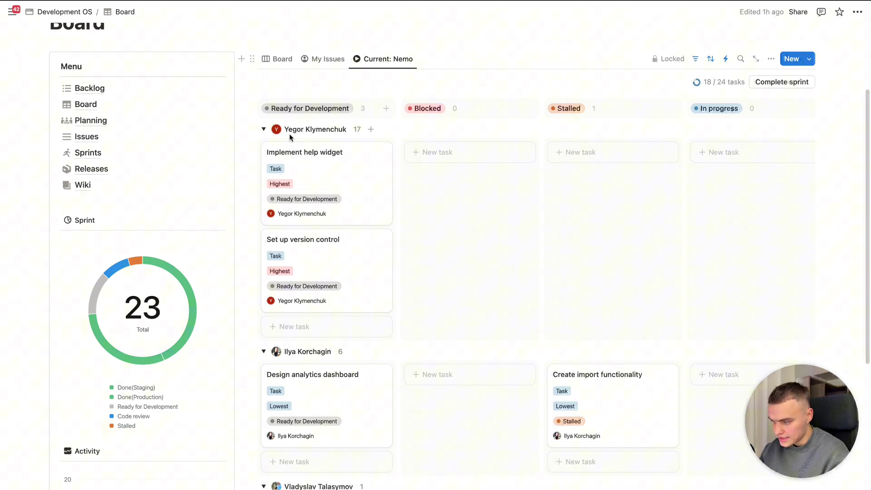
scroll(298, 191, "down", 5)
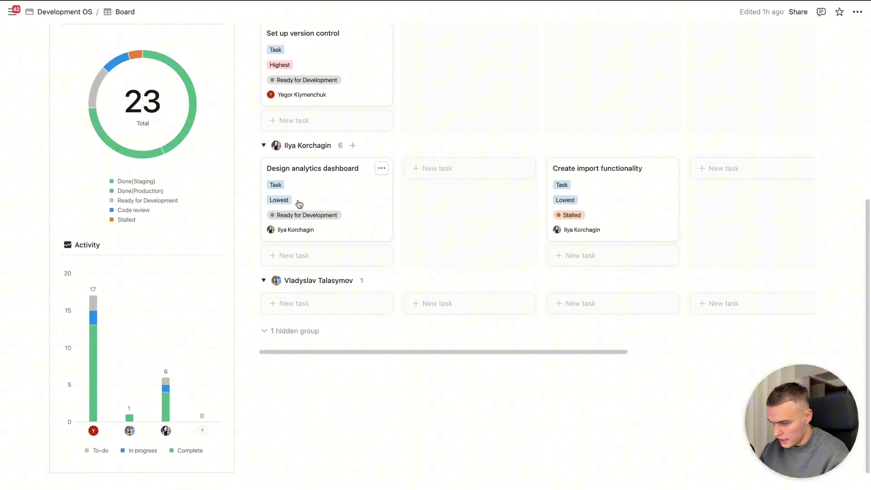
scroll(299, 203, "up", 7)
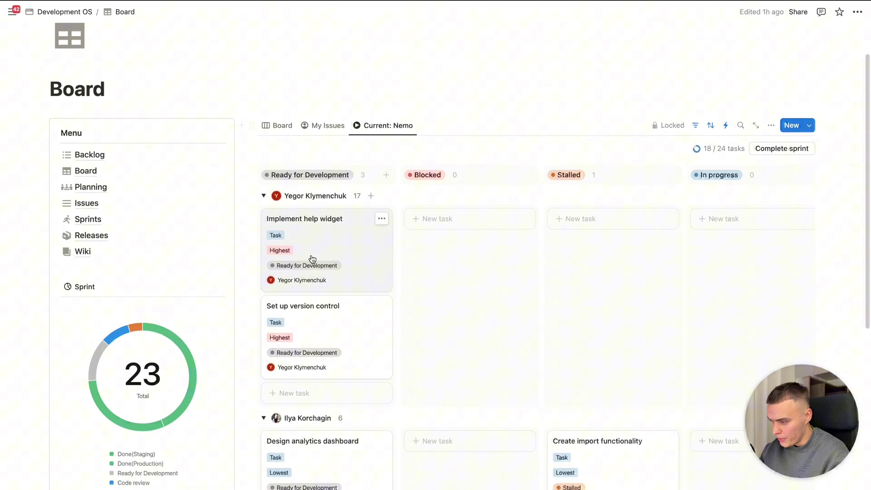
scroll(312, 259, "down", 2)
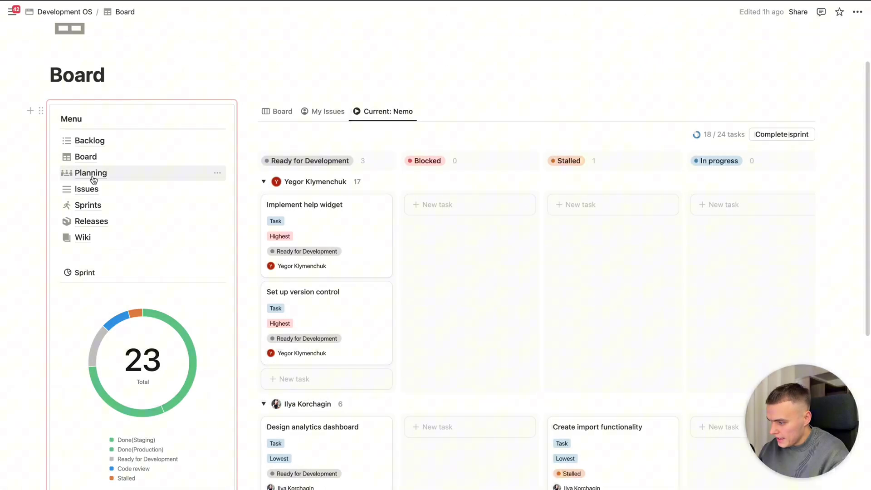
- Open the Planning page and browse the current Nemo sprint's task list
left_click(91, 175)
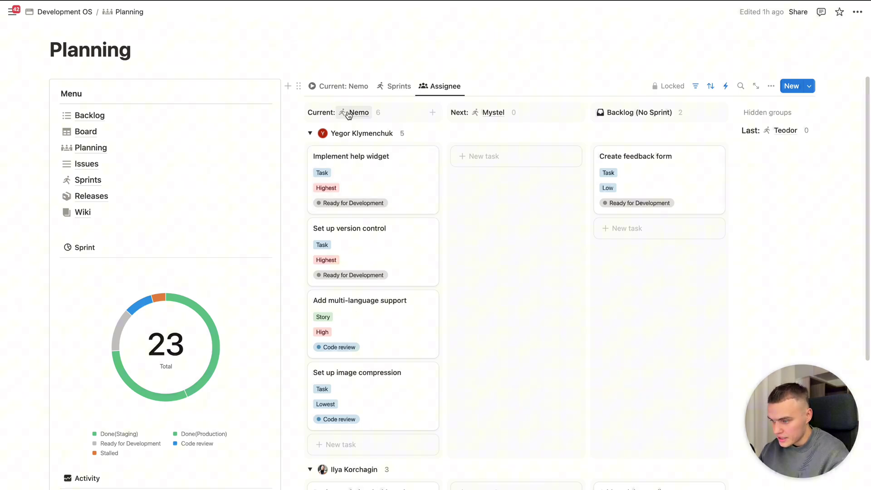
left_click(394, 85)
scroll(370, 302, "down", 1)
scroll(370, 303, "down", 2)
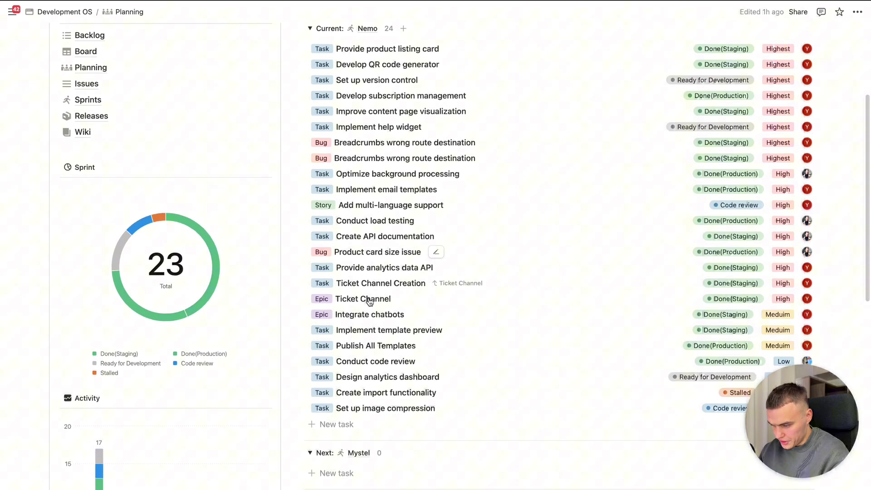
scroll(321, 181, "up", 5)
left_click(320, 156)
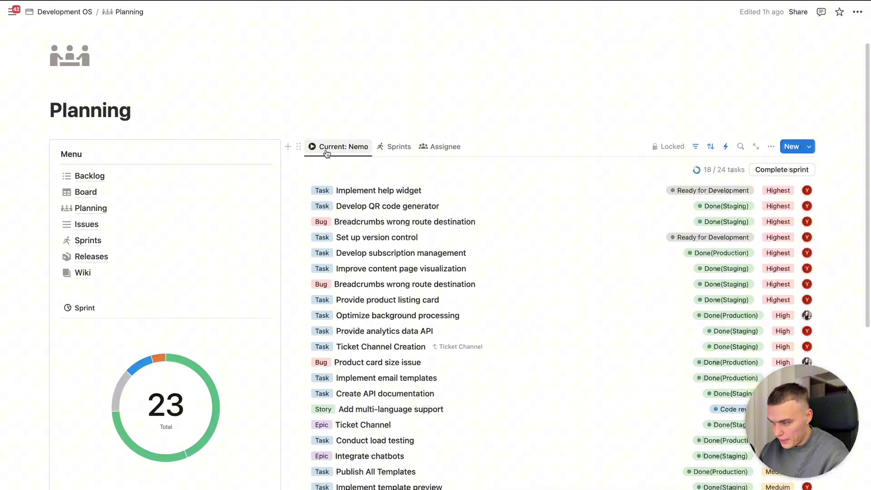
scroll(354, 228, "down", 3)
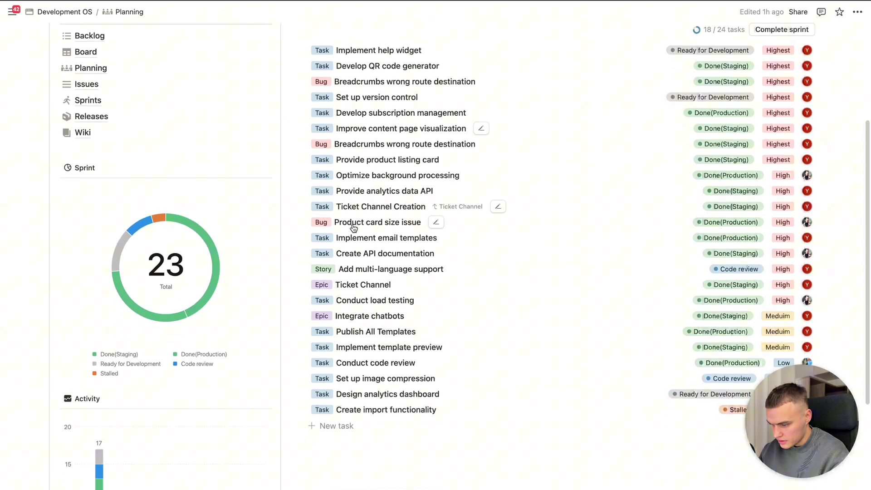
scroll(353, 227, "down", 1)
scroll(370, 210, "up", 1)
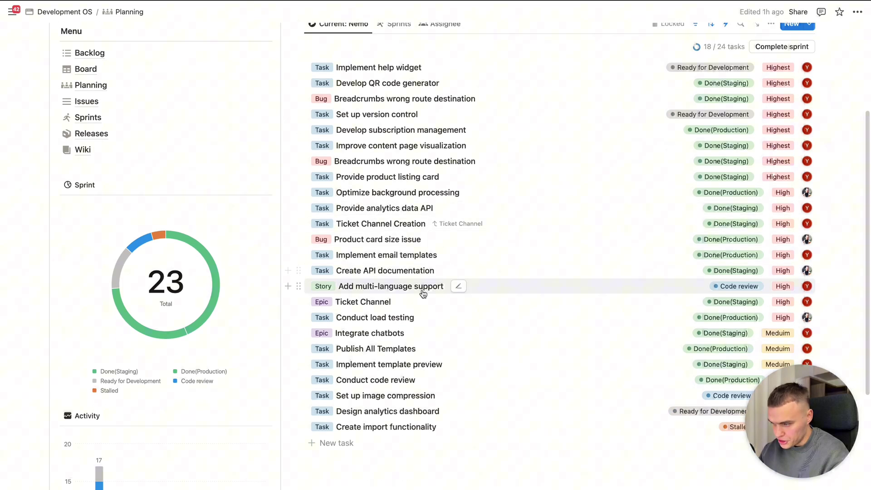
scroll(406, 236, "up", 2)
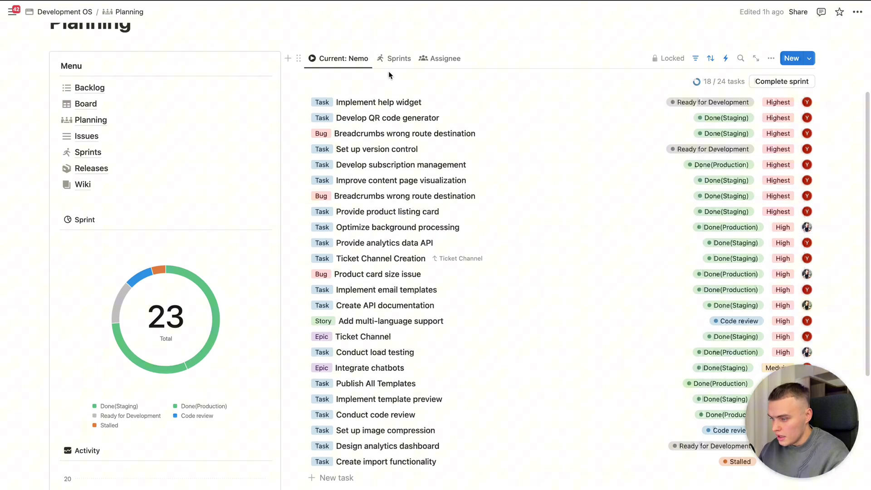
- View the planning tasks grouped by sprint
left_click(395, 59)
scroll(403, 223, "down", 1)
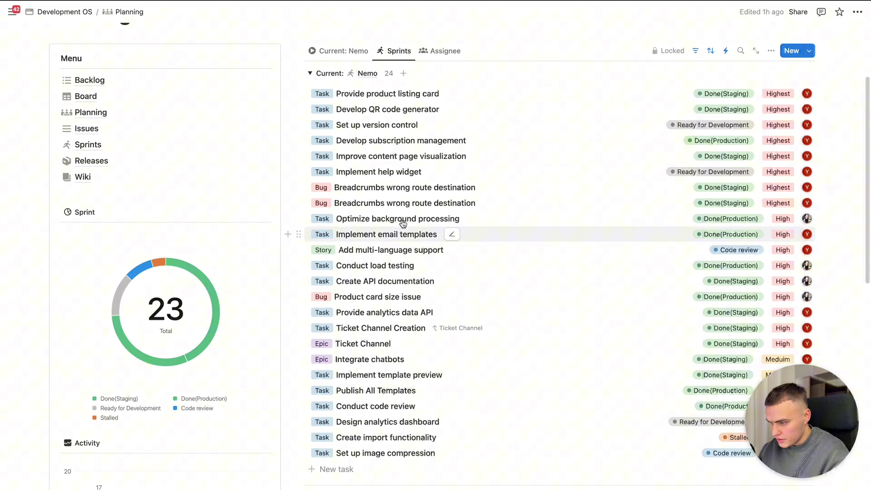
scroll(371, 187, "down", 5)
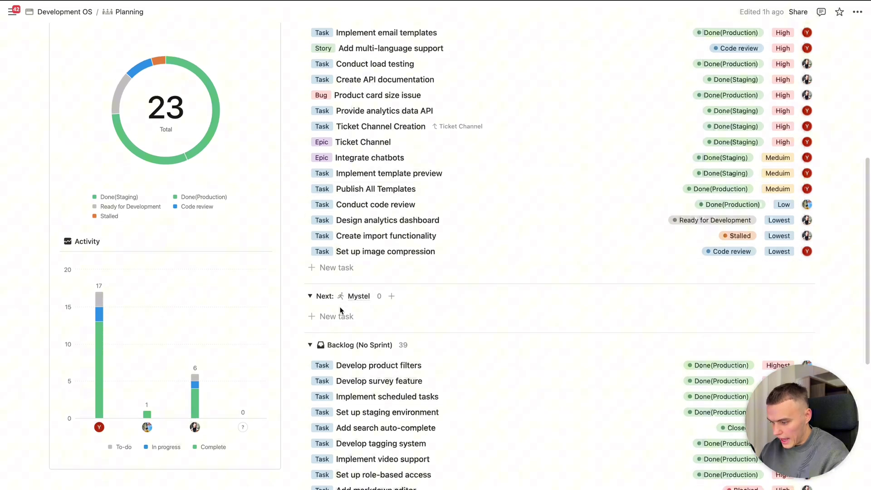
scroll(326, 301, "down", 8)
scroll(348, 348, "up", 15)
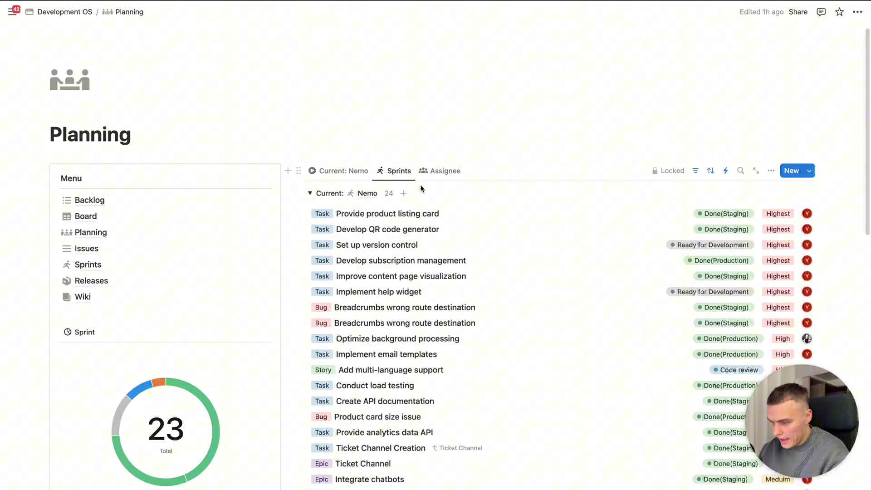
- View the tasks as a board grouped by assignee, then return to Development OS home
left_click(443, 176)
scroll(525, 395, "down", 1)
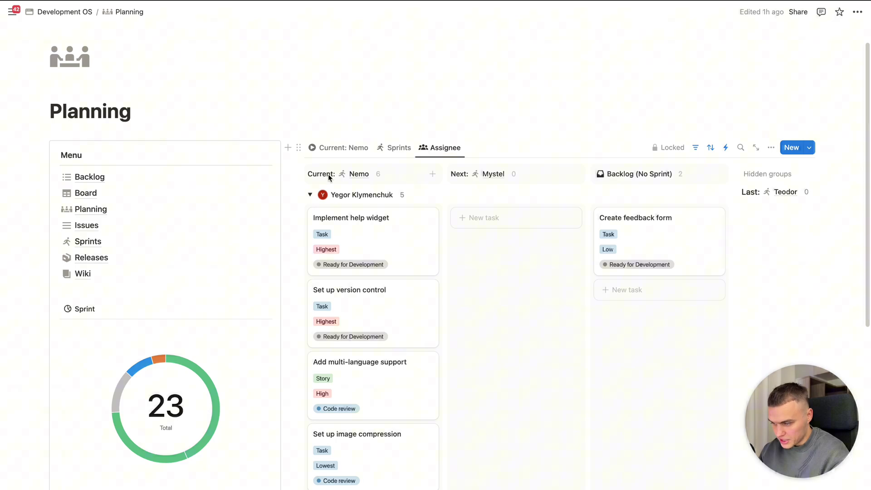
scroll(618, 183, "down", 1)
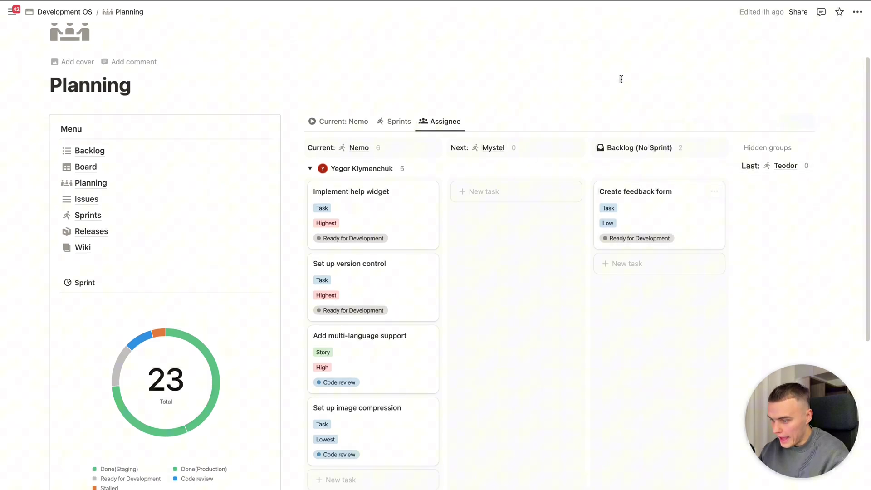
scroll(358, 189, "down", 1)
scroll(350, 172, "down", 1)
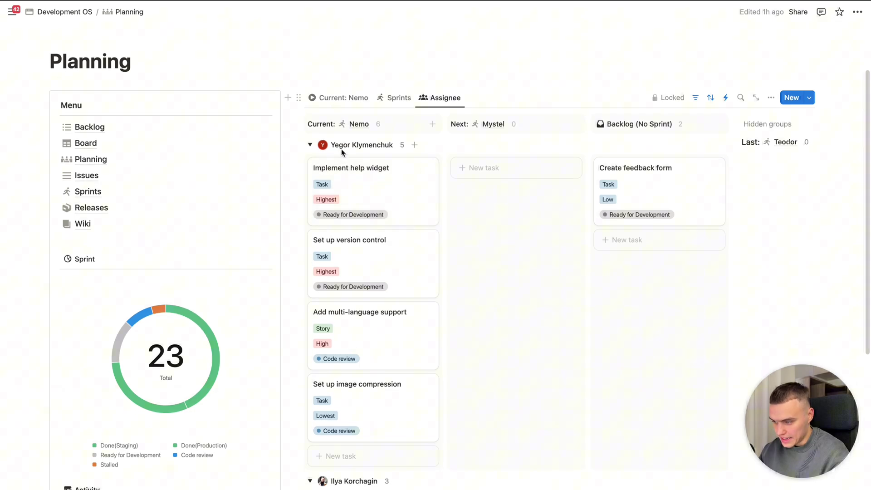
scroll(341, 152, "down", 4)
key("super+bracketleft")
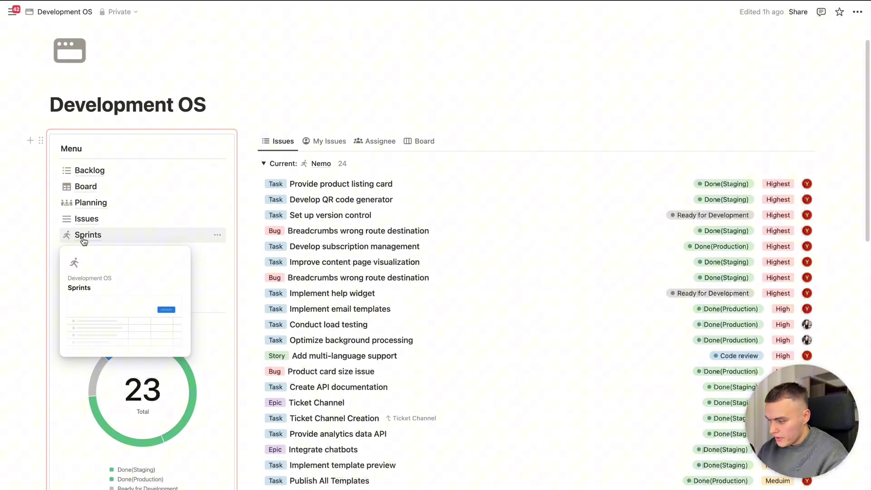
left_click(84, 236)
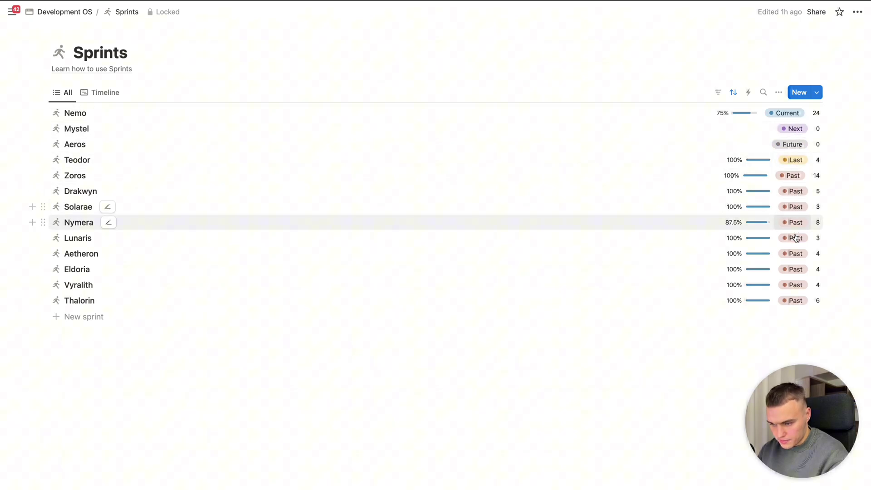
left_click(73, 114)
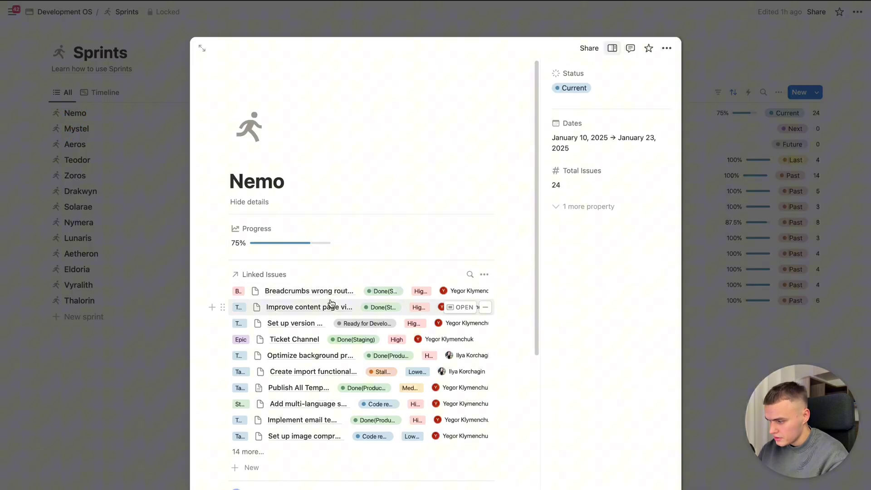
scroll(331, 303, "down", 1)
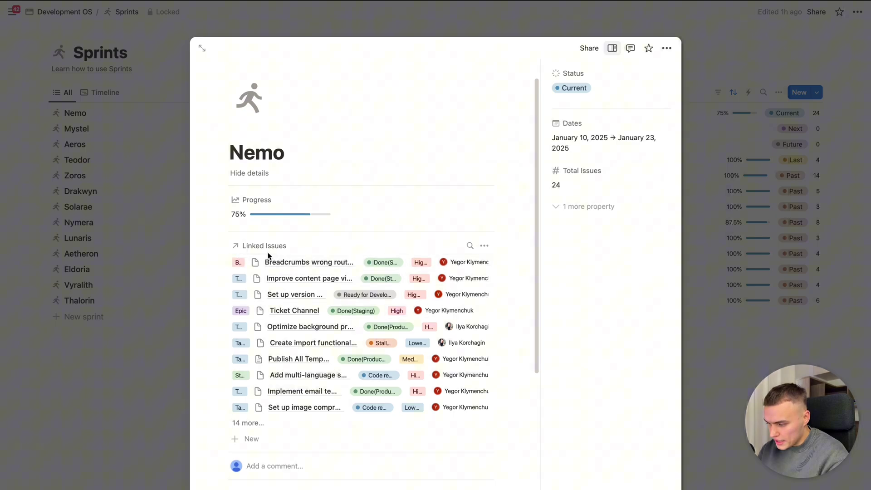
scroll(214, 326, "down", 1)
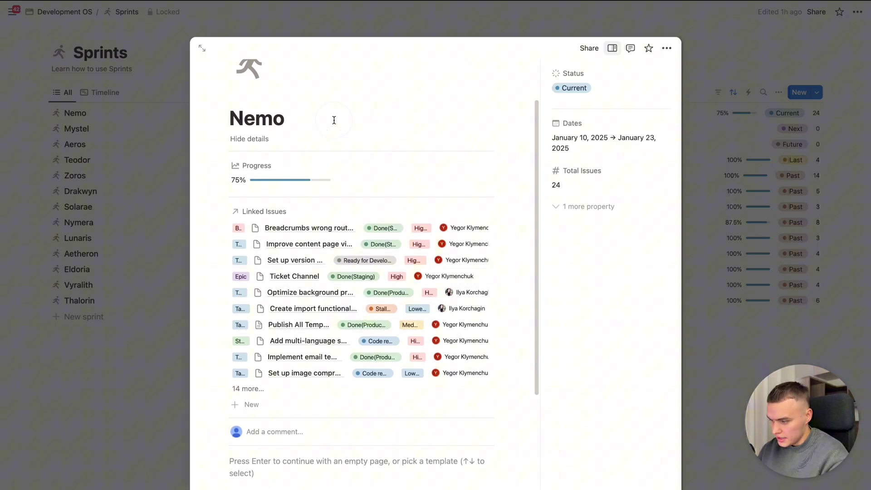
scroll(333, 230, "down", 1)
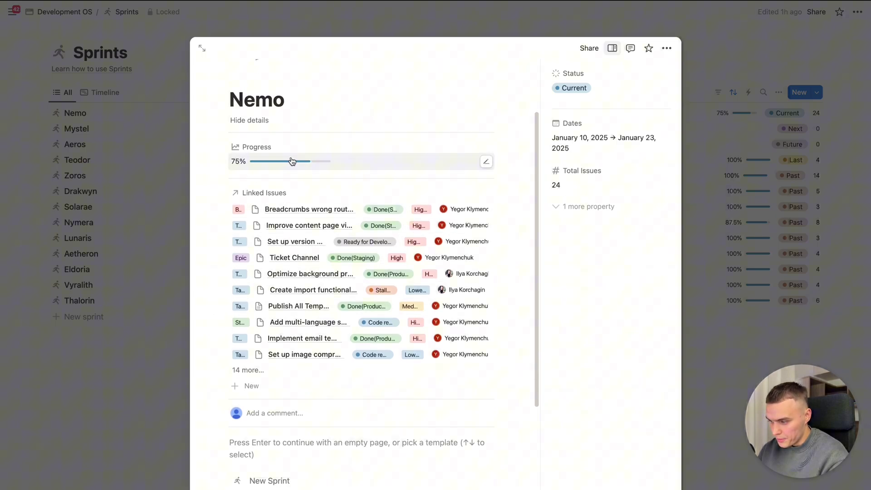
scroll(352, 196, "up", 2)
left_click(577, 88)
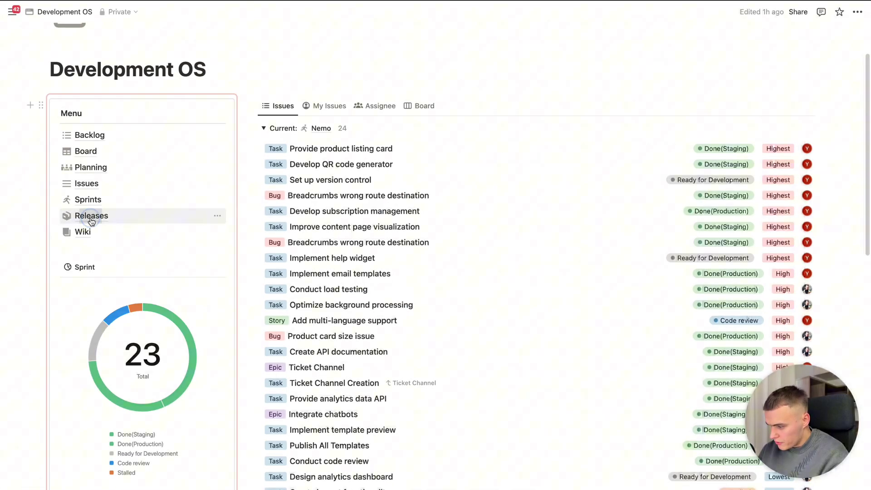
left_click(89, 215)
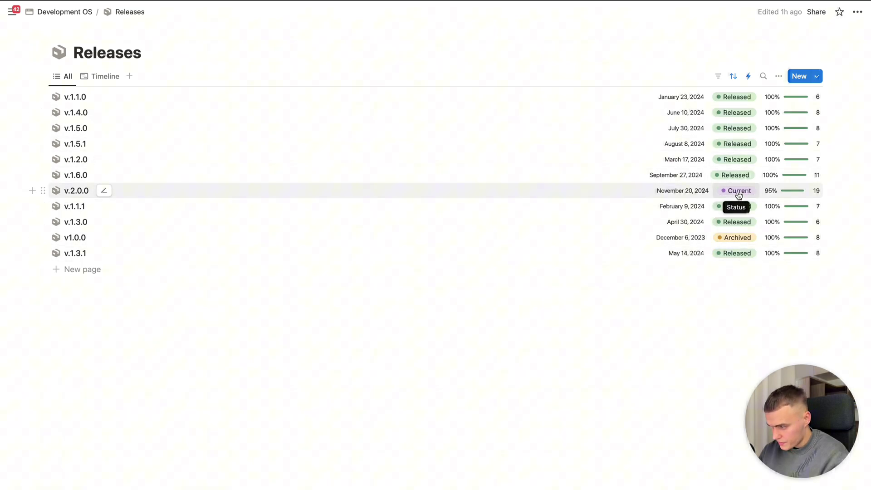
left_click(72, 192)
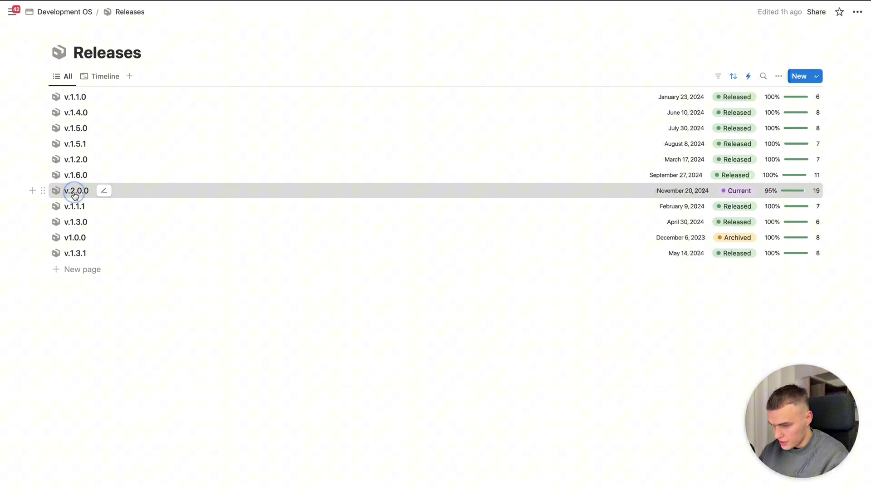
scroll(323, 297, "down", 2)
scroll(323, 297, "down", 1)
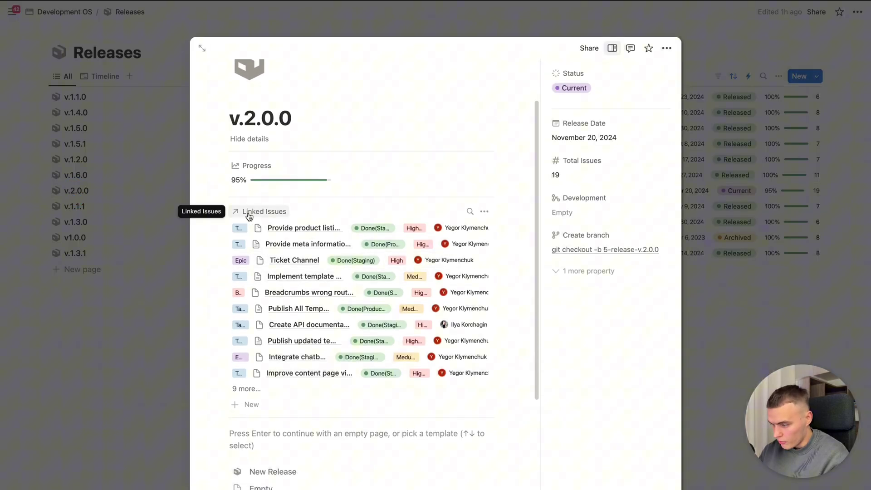
scroll(458, 228, "down", 1)
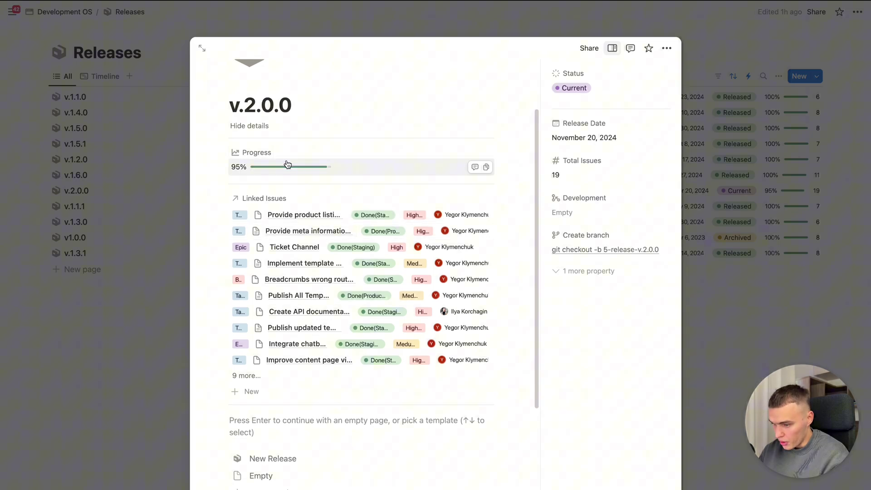
scroll(438, 243, "down", 5)
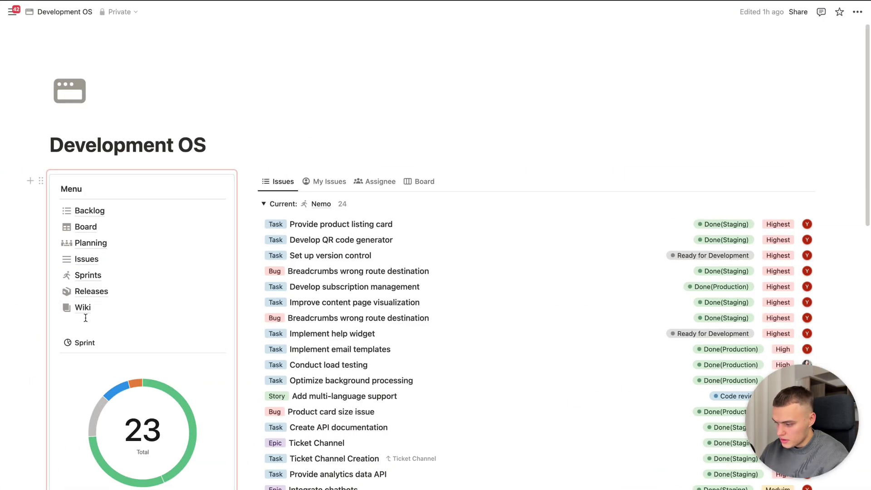
left_click(86, 309)
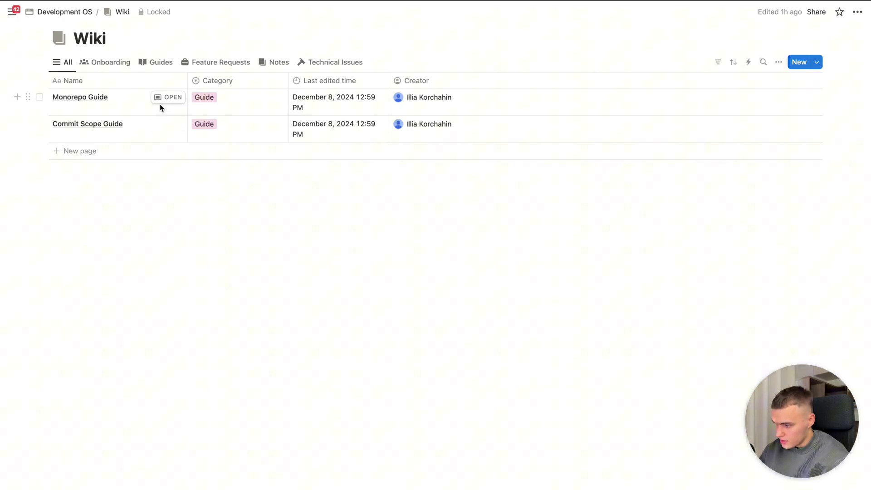
left_click(168, 98)
scroll(340, 244, "down", 5)
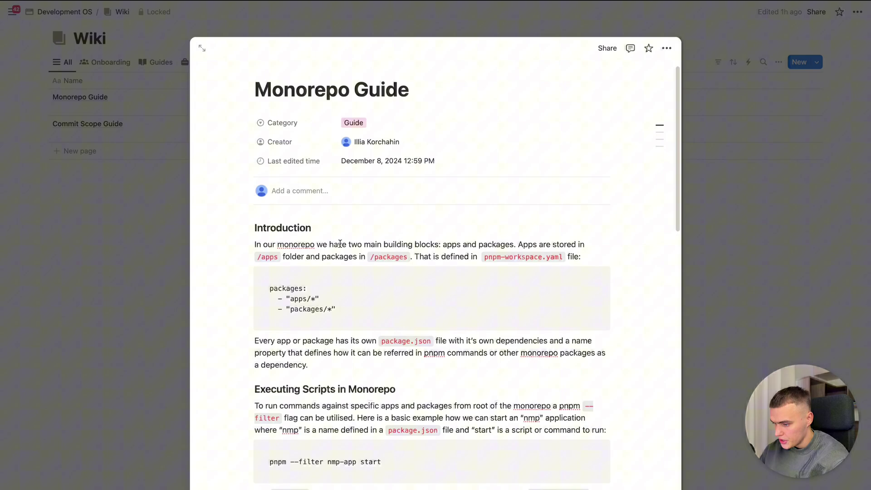
scroll(339, 244, "down", 6)
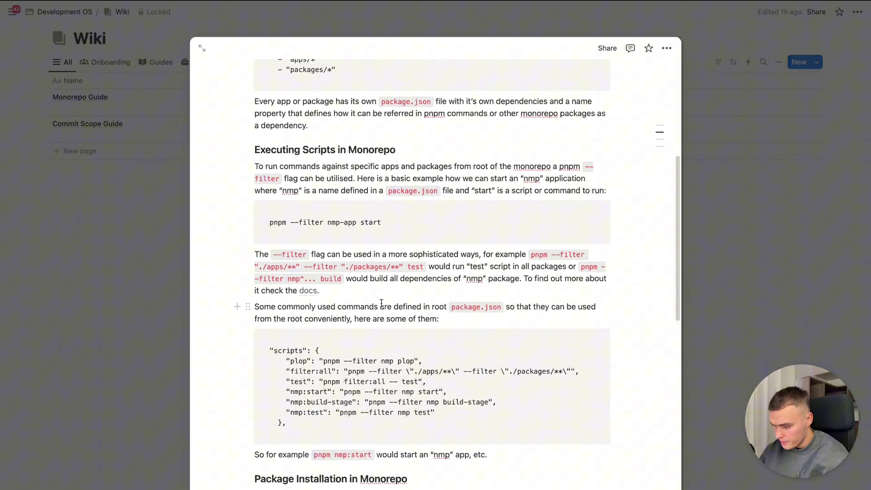
scroll(382, 303, "up", 10)
key("Escape")
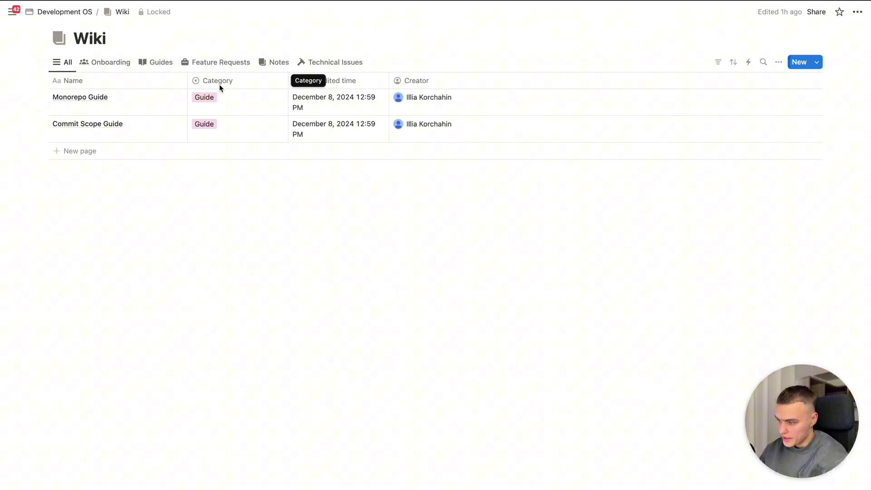
- Create a new issue titled 'Implement help widget' with status Ready for Development and type Task
key("super+bracketleft")
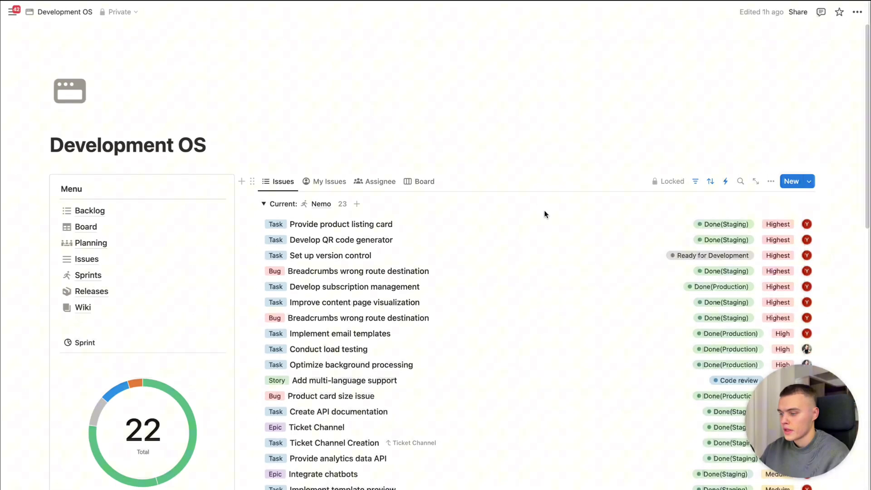
left_click(794, 181)
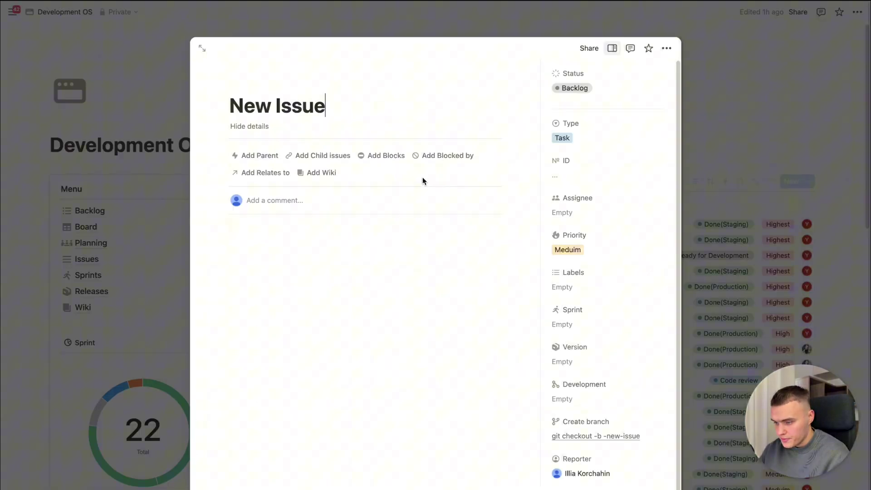
key("super+shift+Left")
type("Imp")
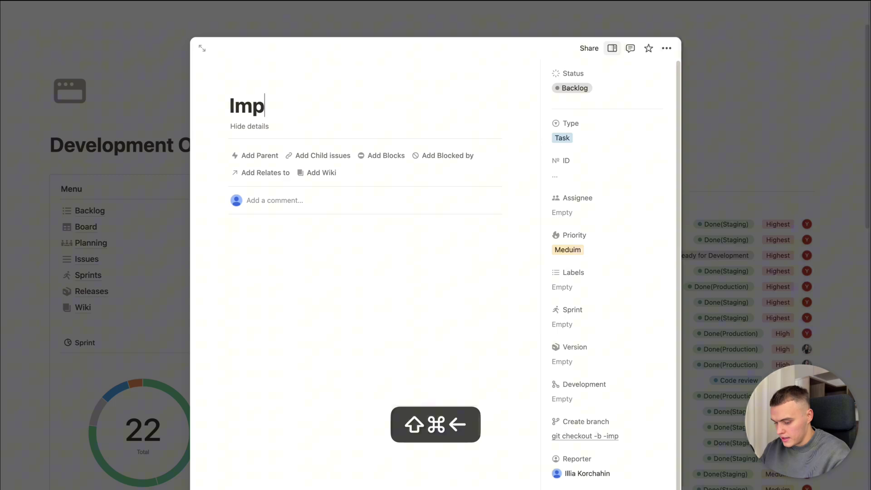
type("lement help widget")
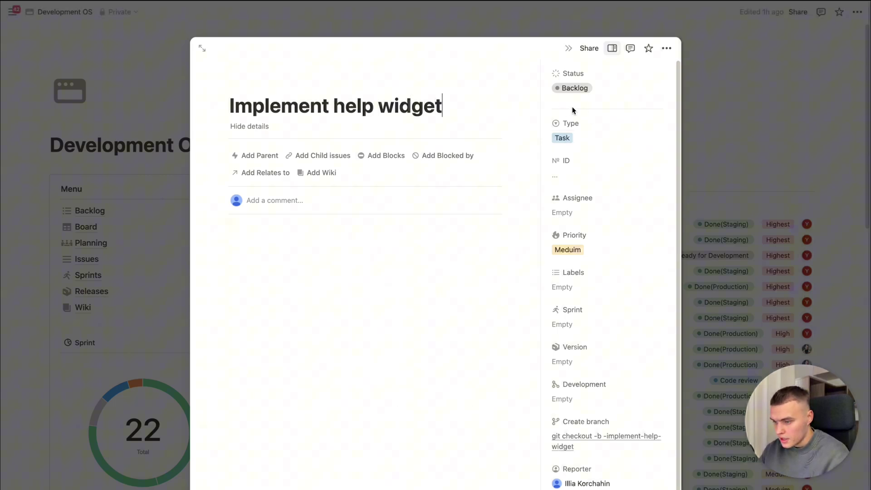
left_click(572, 89)
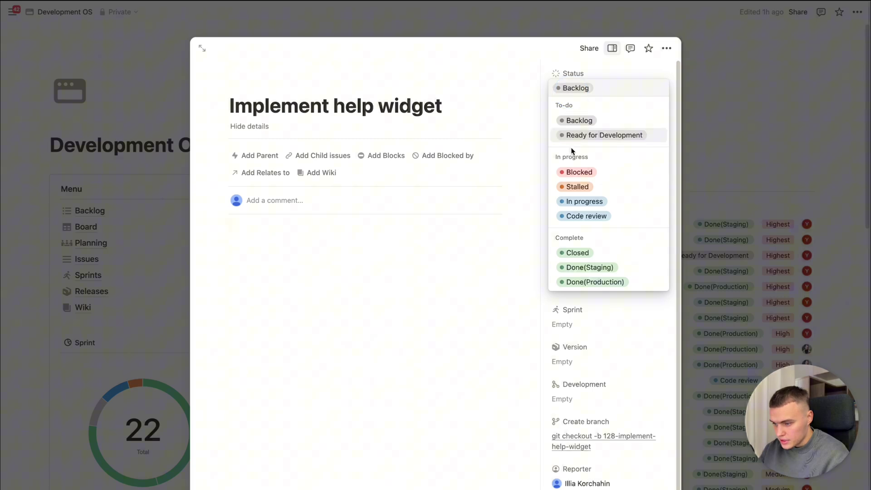
left_click(592, 135)
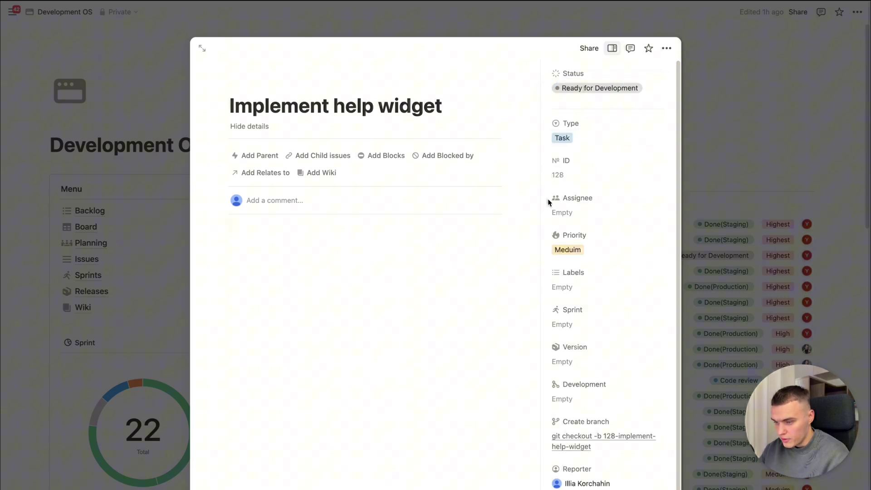
left_click(568, 127)
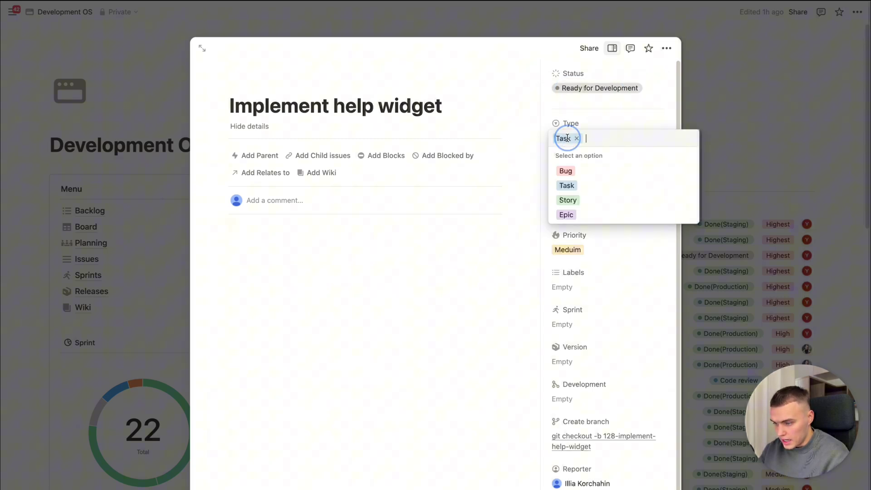
left_click(568, 187)
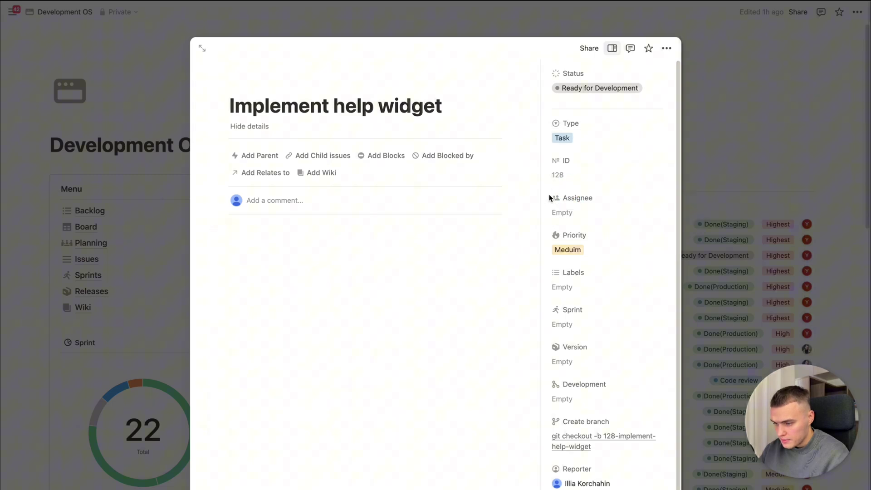
- Assign the issue to a teammate, set priority to Highest, and add the Frontend label
left_click(565, 219)
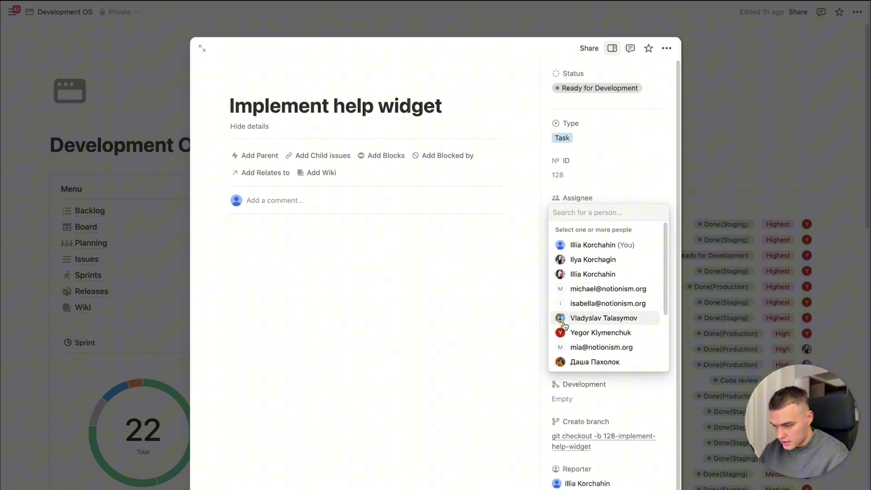
left_click(583, 344)
left_click(478, 311)
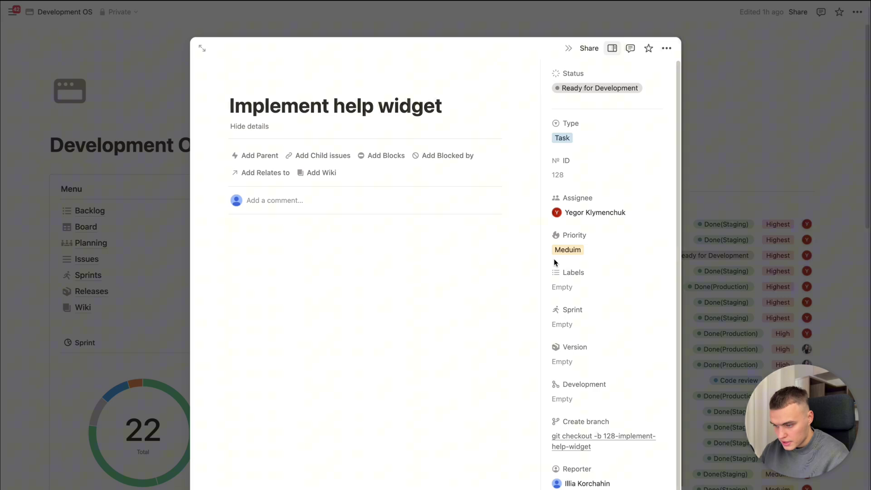
left_click(567, 256)
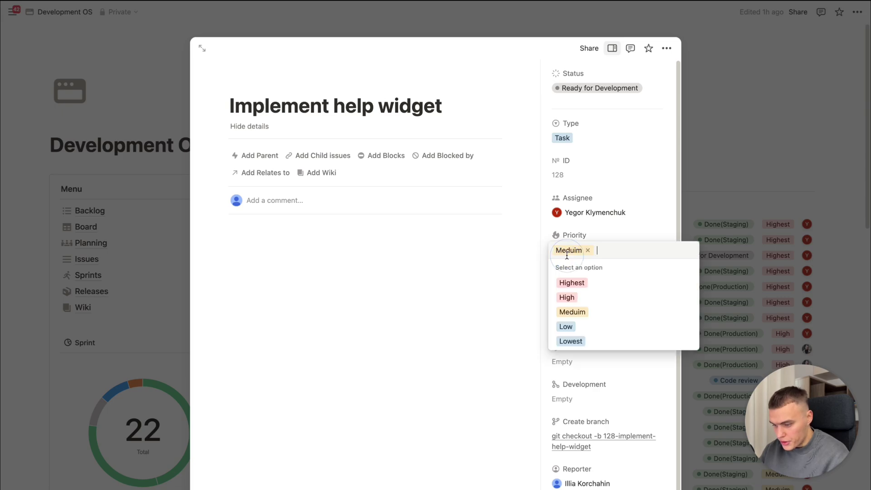
left_click(568, 283)
left_click(506, 288)
left_click(562, 287)
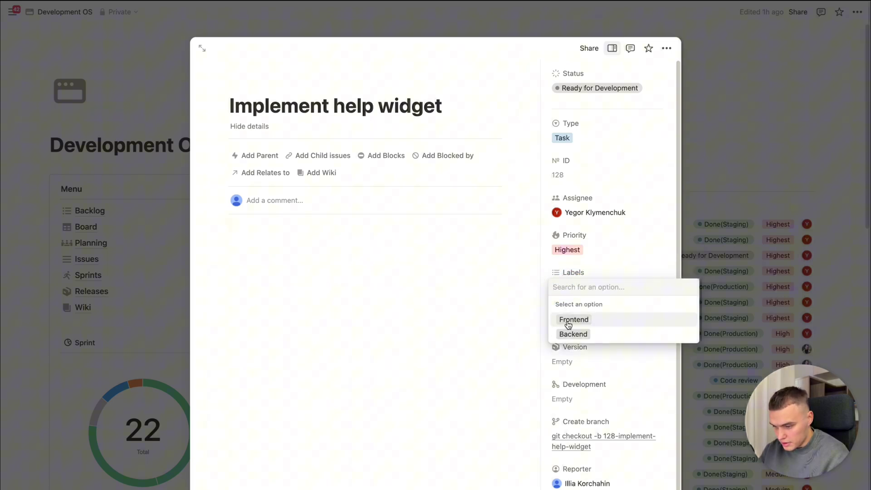
left_click(571, 318)
left_click(515, 307)
- Put the issue in sprint Nemo and version v.2.0.0, then copy its branch checkout command
left_click(562, 324)
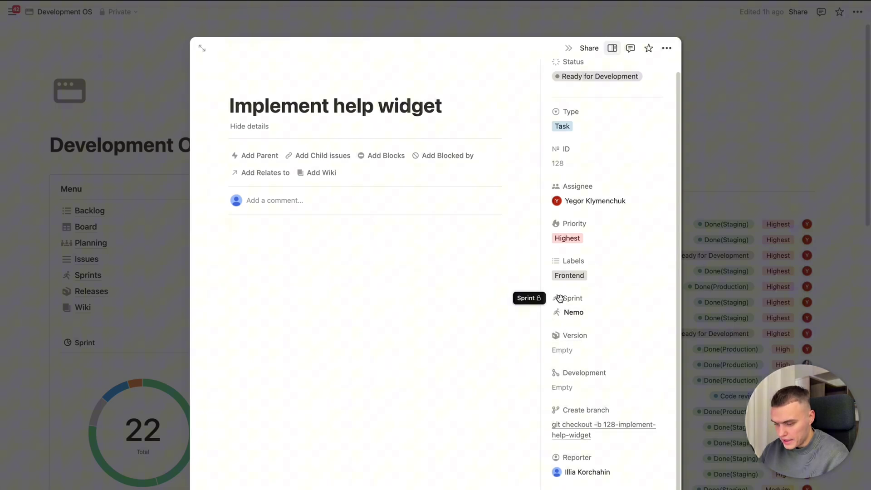
left_click(567, 350)
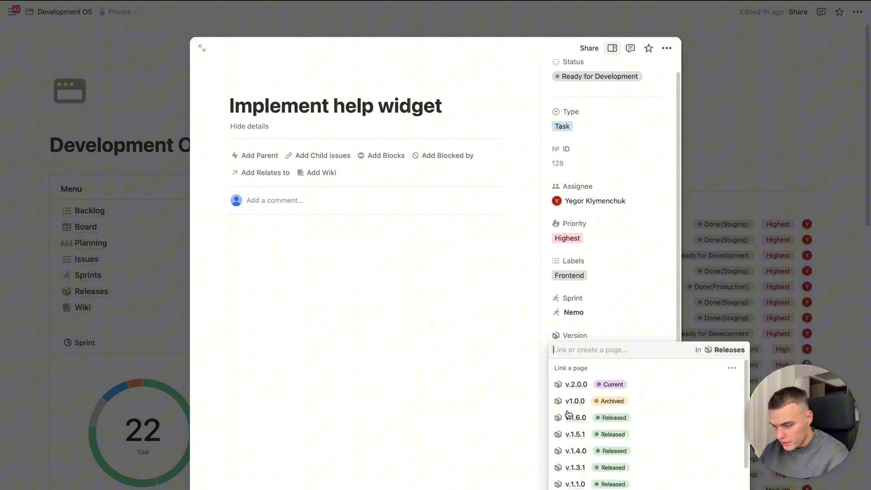
left_click(573, 385)
left_click(490, 352)
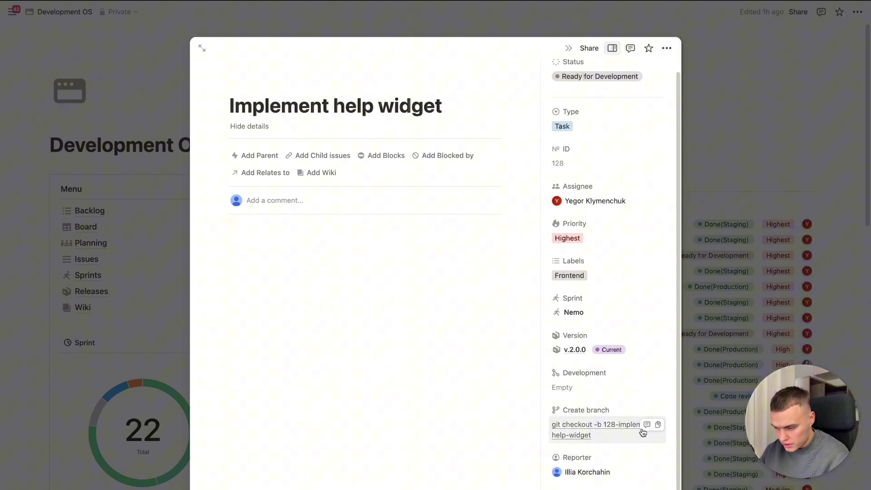
left_click(658, 426)
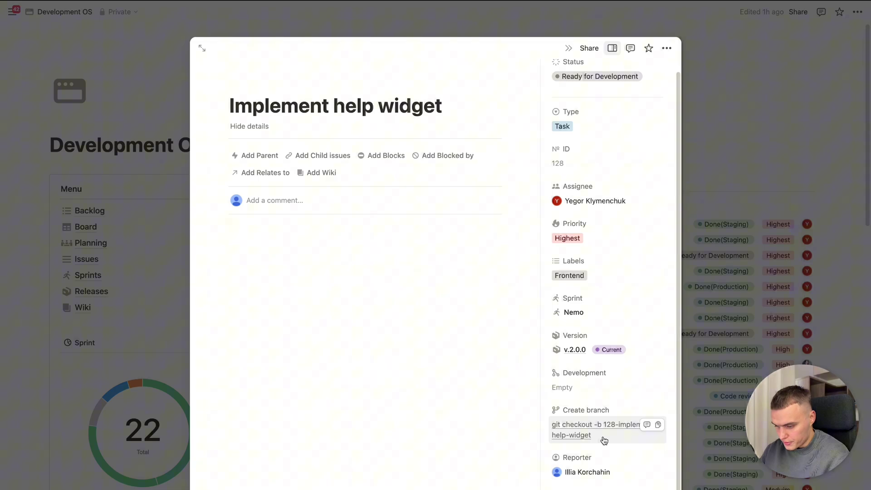
key("Escape")
- Scroll the sprint's issue list and open Implement email subscribe api in peek view
scroll(447, 293, "down", 5)
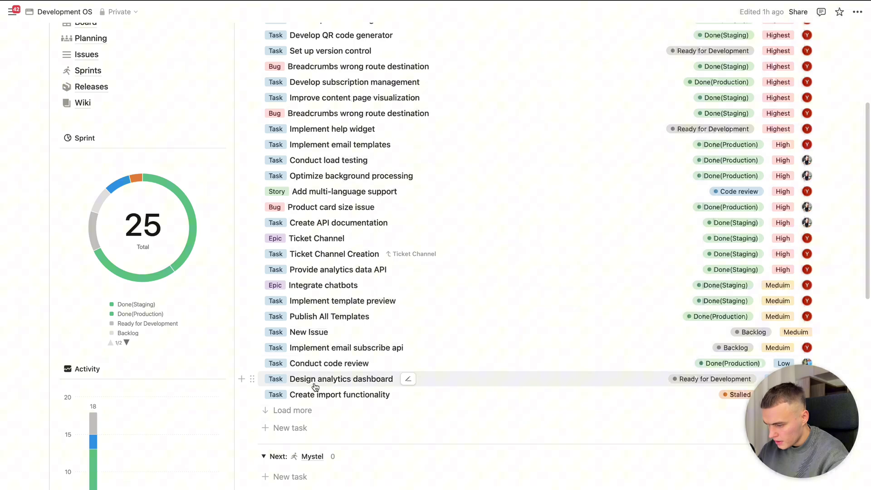
left_click(318, 348)
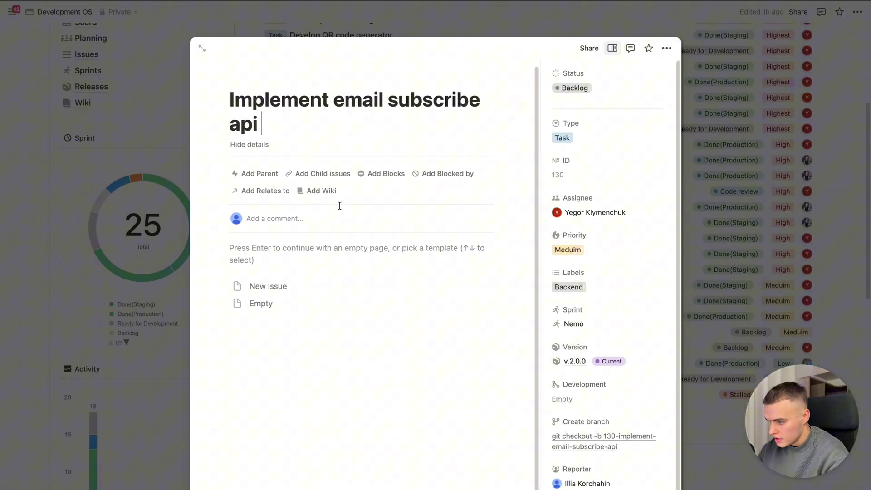
left_click_drag(282, 127, 231, 99)
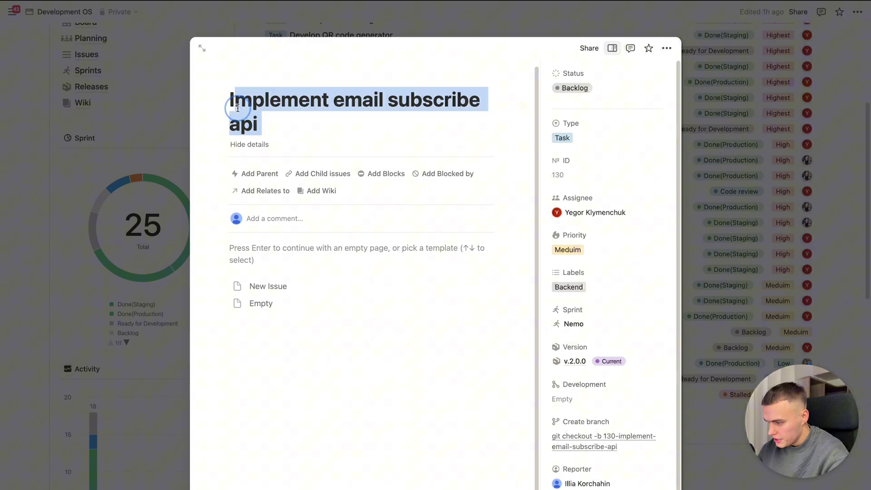
left_click(298, 132)
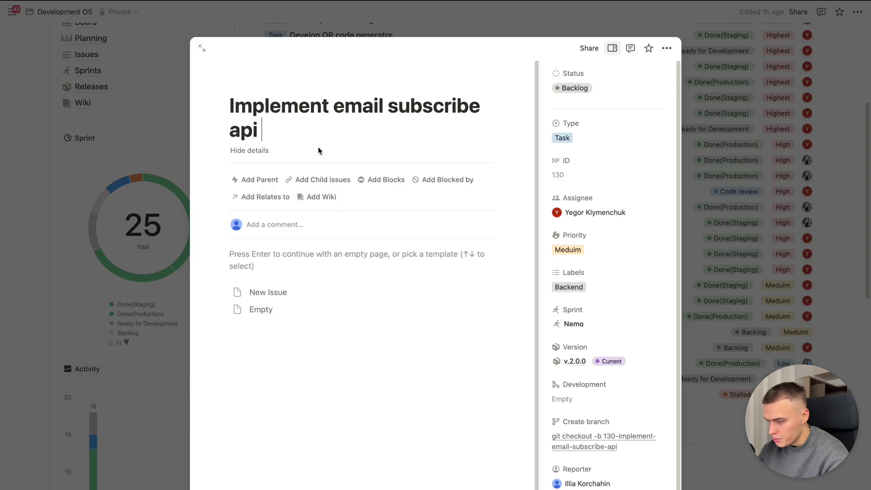
- Add Implement help widget as an issue this one blocks, then open the linked help widget issue
left_click(384, 180)
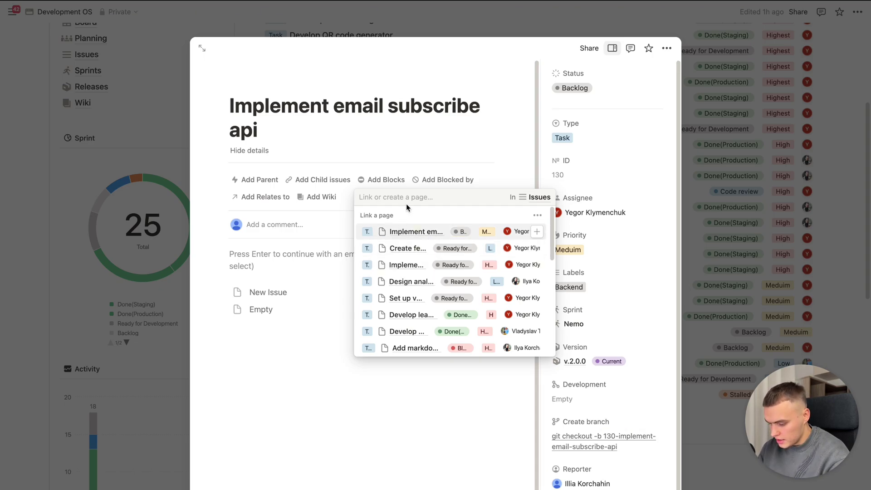
type("help")
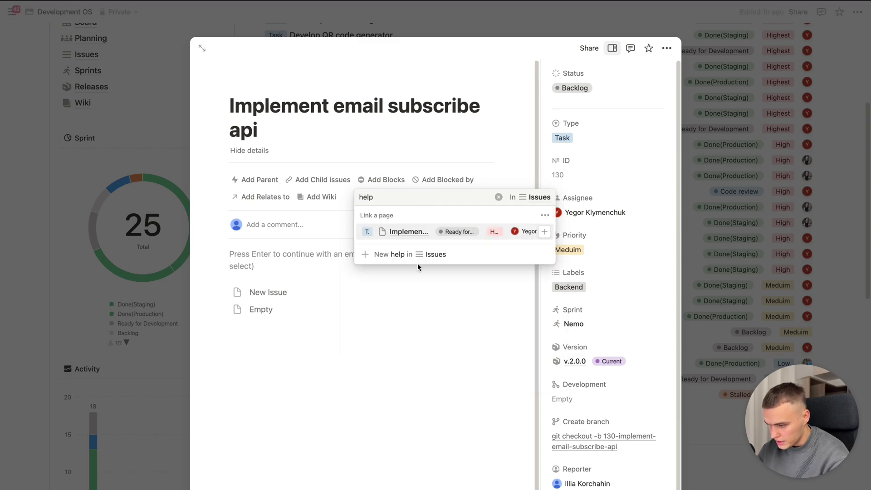
left_click(410, 232)
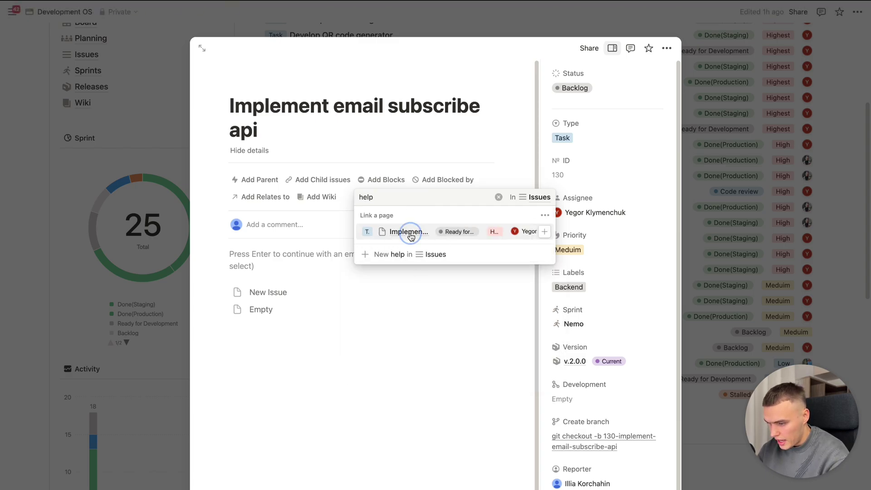
left_click(468, 196)
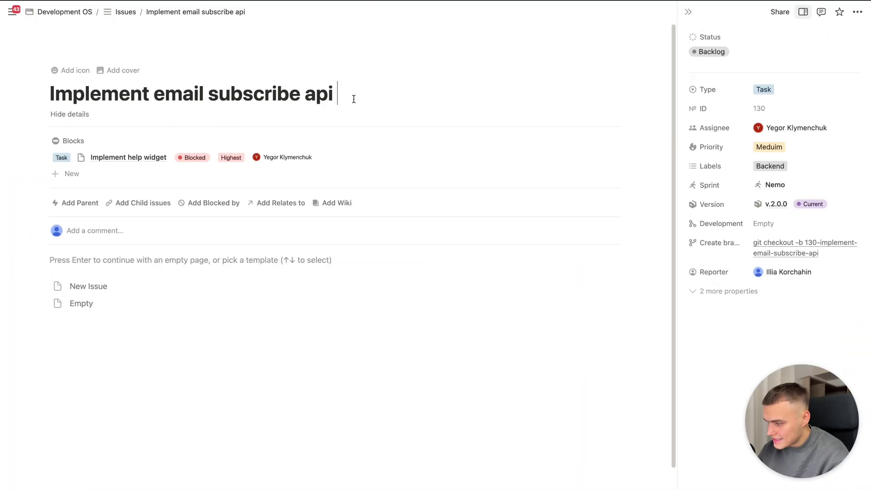
left_click_drag(353, 99, 43, 91)
- Set the Implement email subscribe api status to Done(Staging)
left_click(647, 86)
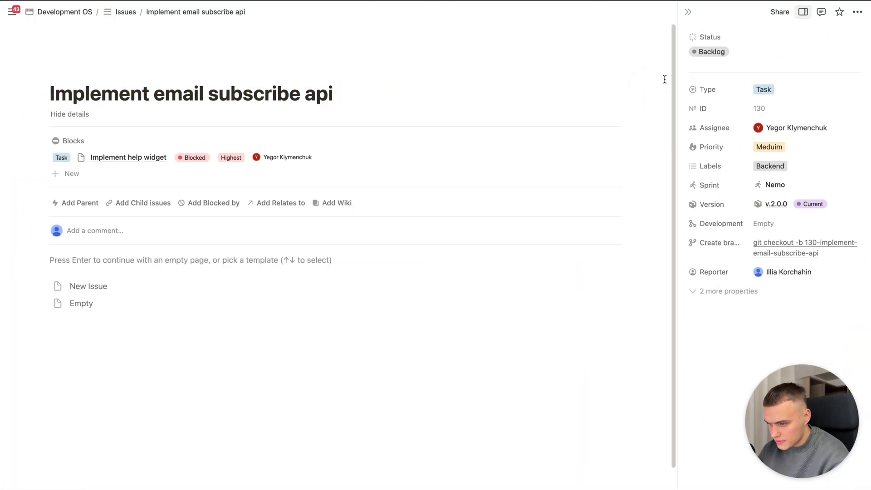
left_click(711, 53)
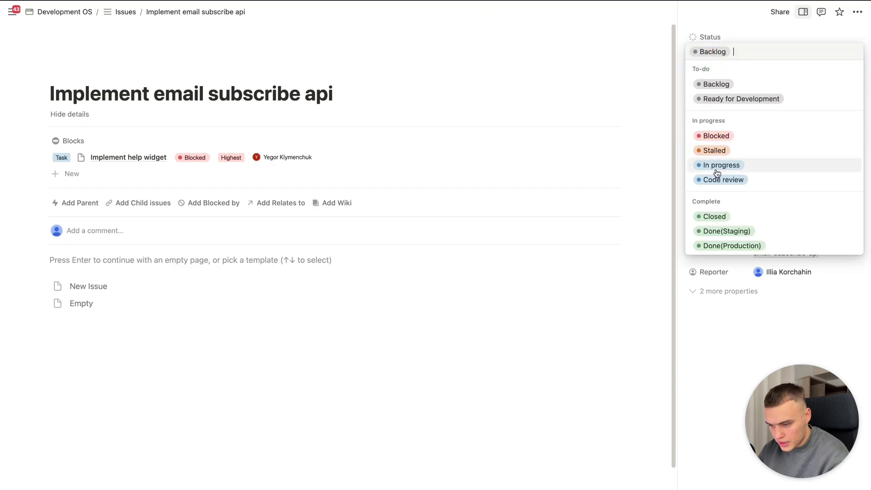
left_click(722, 234)
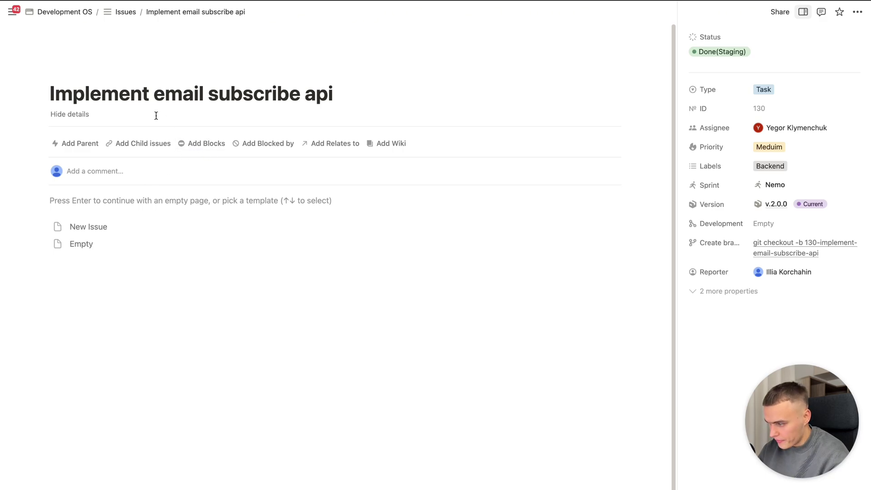
- Return to Planning and open Implement help widget to confirm it is Ready for Development
left_click(123, 13)
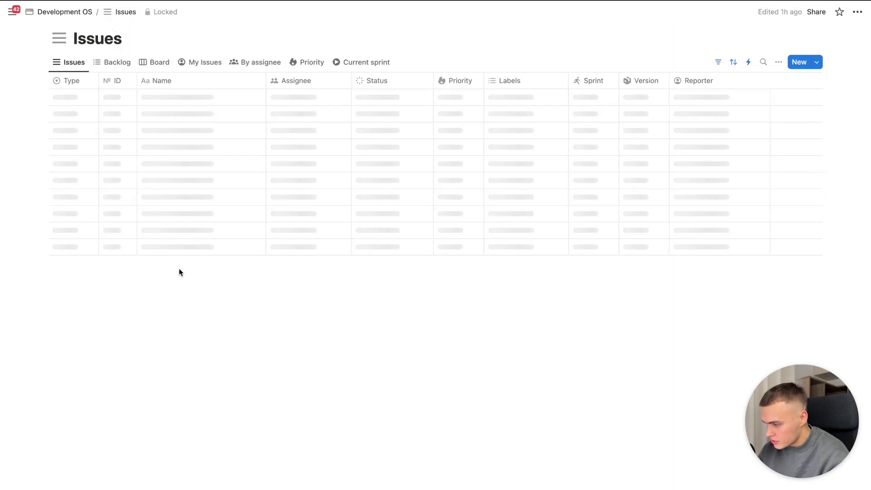
key("super+bracketleft")
scroll(424, 109, "down", 1)
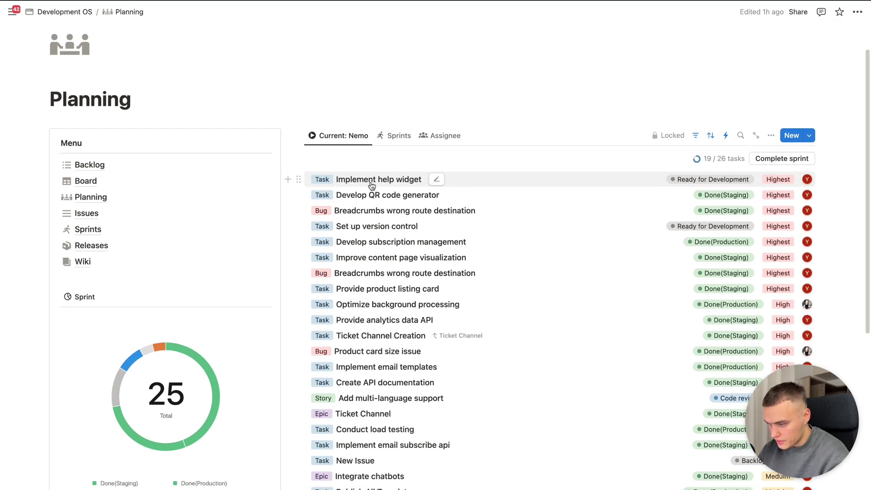
left_click(371, 185)
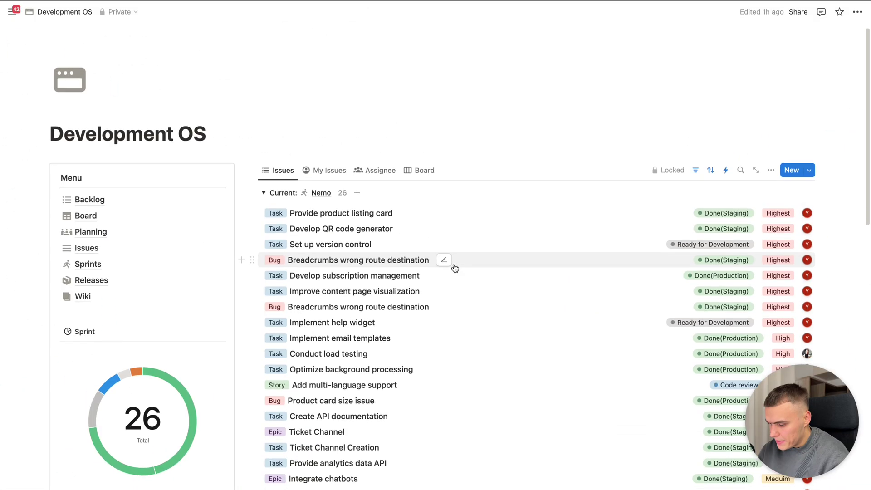
scroll(453, 266, "down", 3)
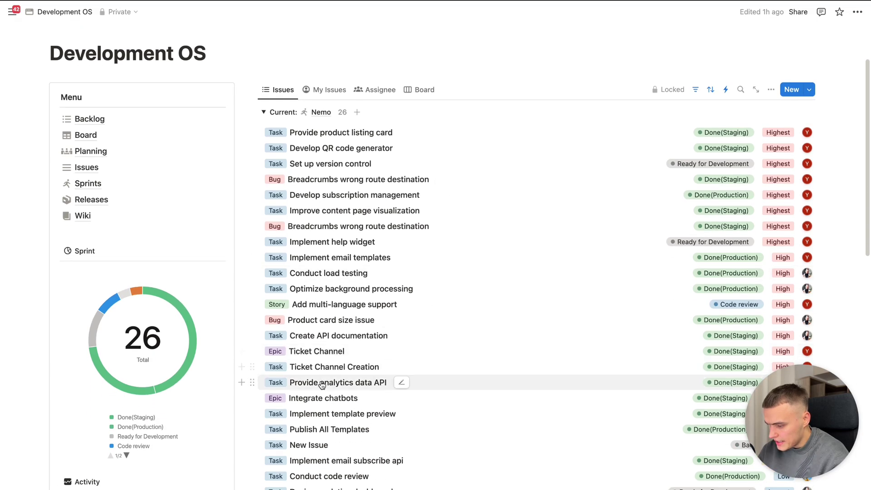
- Open the Ticket Channel issue, start it with an empty body, and close it
left_click(318, 351)
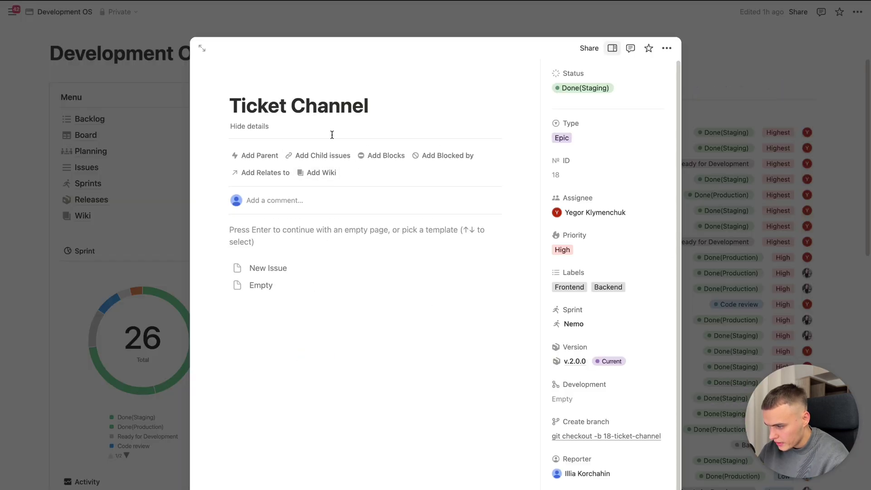
left_click_drag(365, 106, 234, 109)
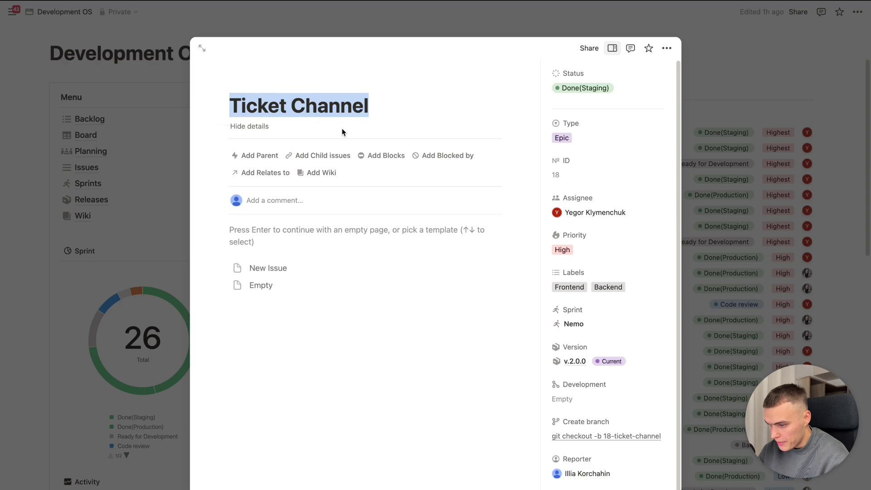
left_click(330, 328)
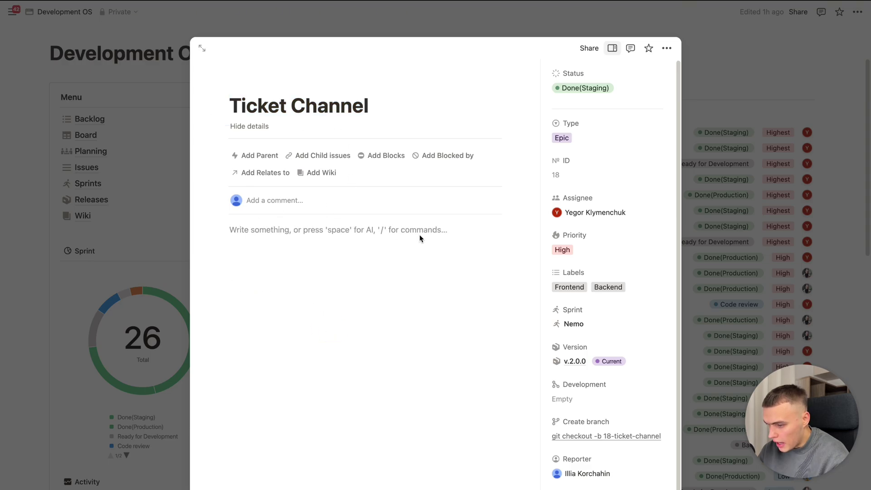
left_click(742, 85)
scroll(463, 227, "down", 2)
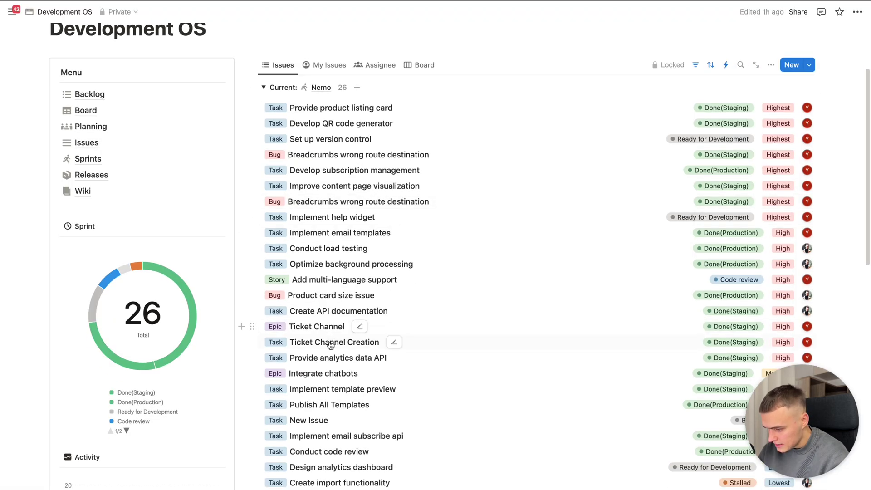
- Set the Ticket Channel epic as parent of the Ticket Channel Creation task
left_click(321, 325)
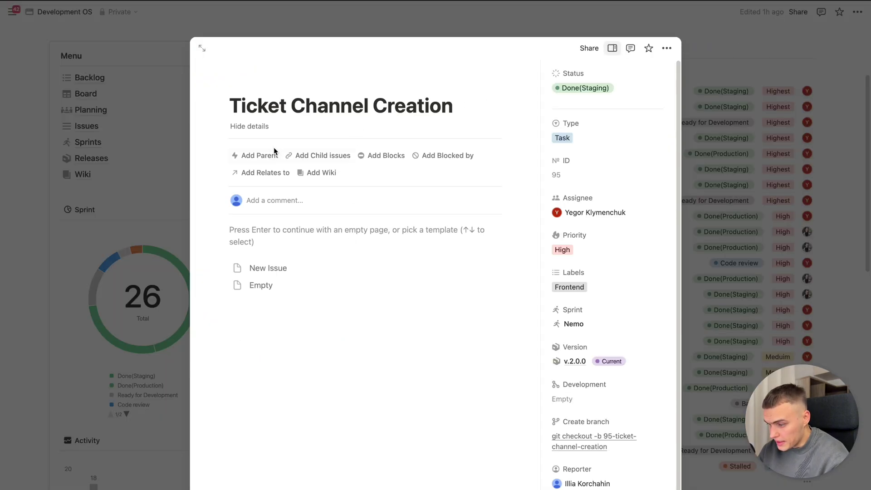
left_click(260, 159)
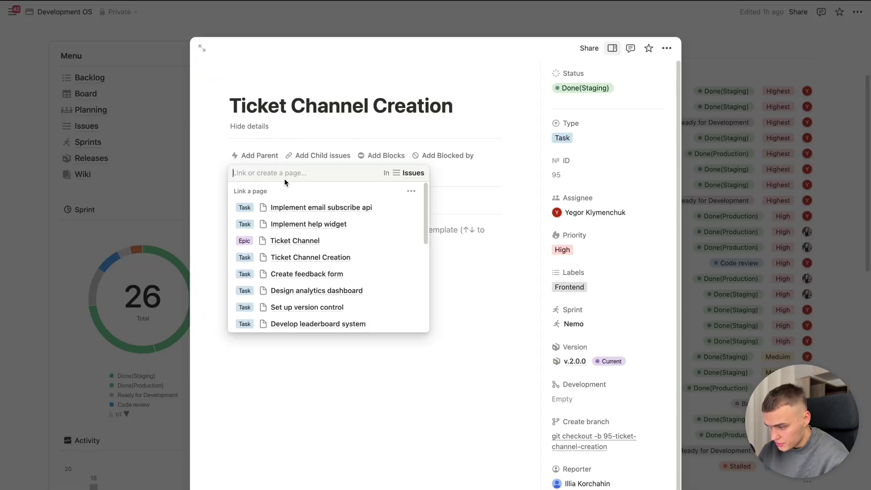
left_click(295, 242)
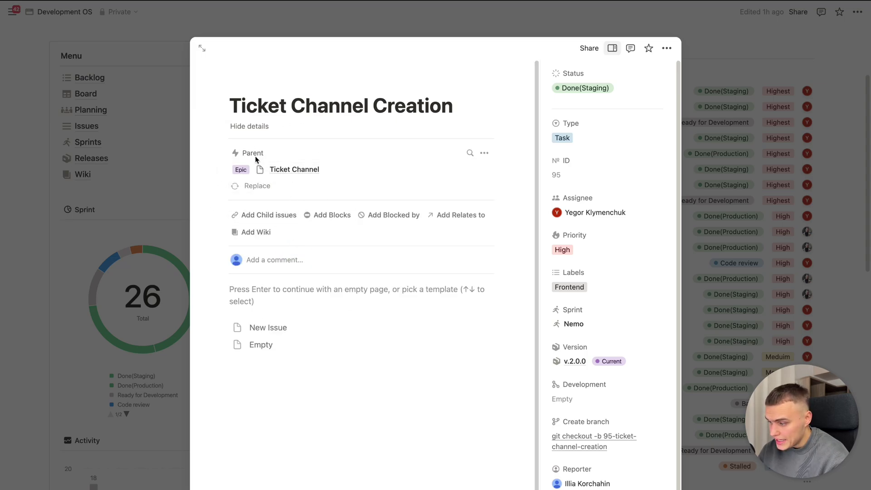
left_click(740, 72)
- Open the Ticket Channel epic and check Ticket Channel Creation under its child issues
scroll(488, 187, "down", 3)
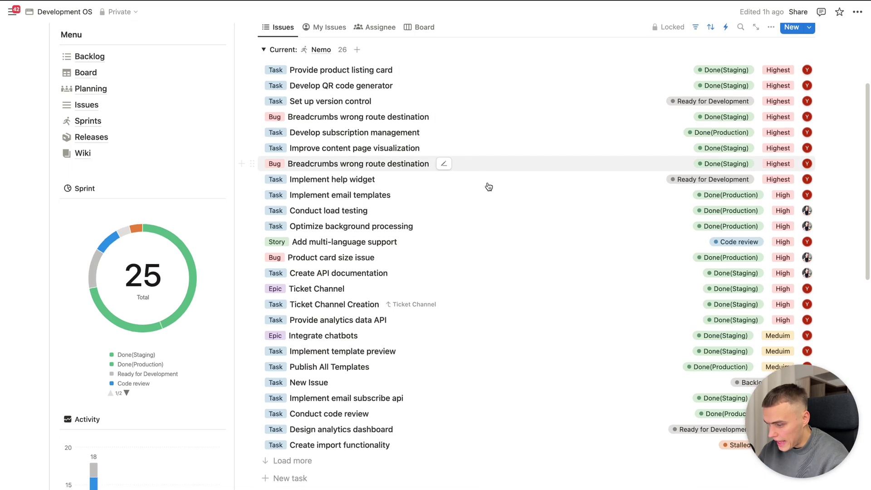
scroll(488, 187, "down", 3)
left_click(293, 248)
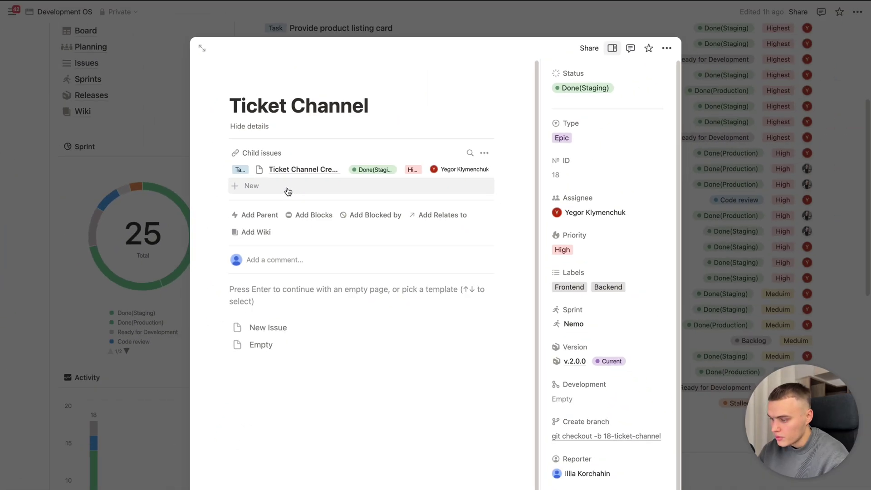
scroll(288, 190, "down", 1)
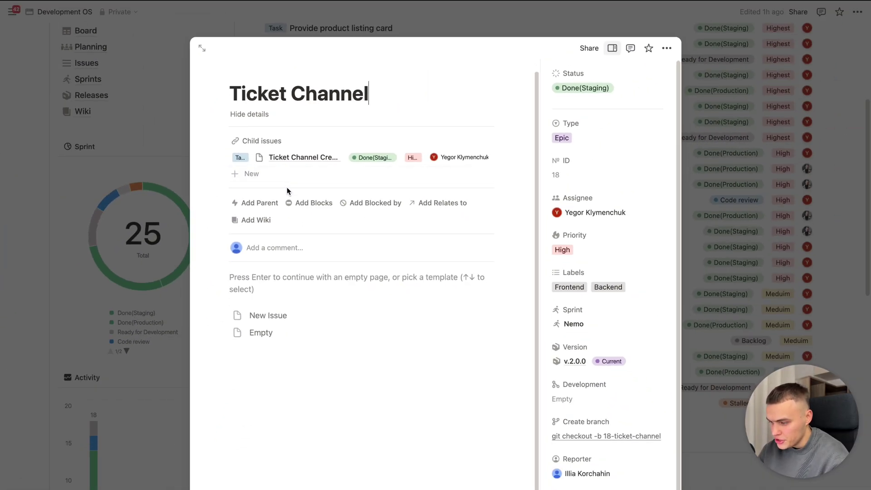
scroll(287, 188, "down", 1)
scroll(288, 190, "down", 1)
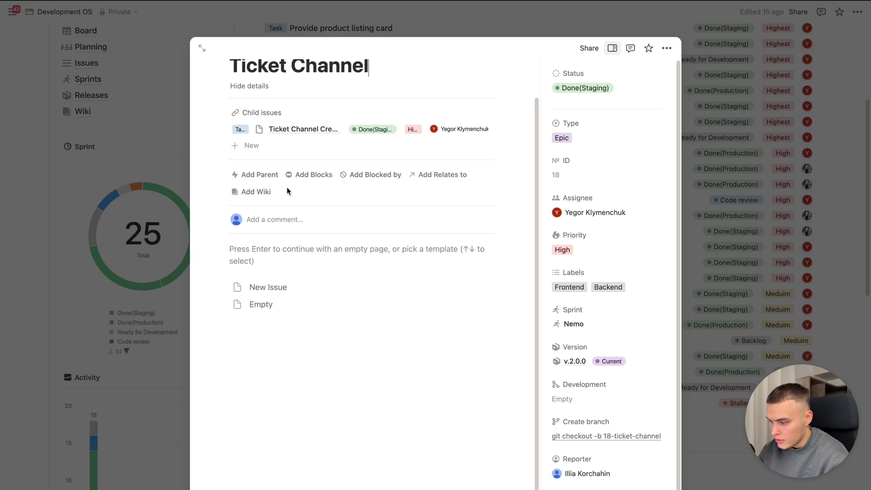
scroll(288, 190, "up", 1)
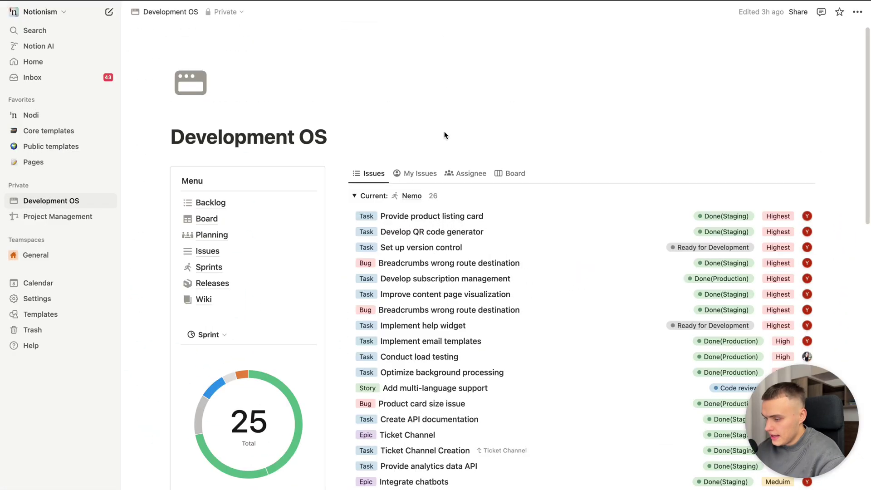
- Scroll the Issues list and open Implement help widget (ISSUE-133) in side peek
scroll(444, 135, "down", 1)
scroll(444, 134, "down", 1)
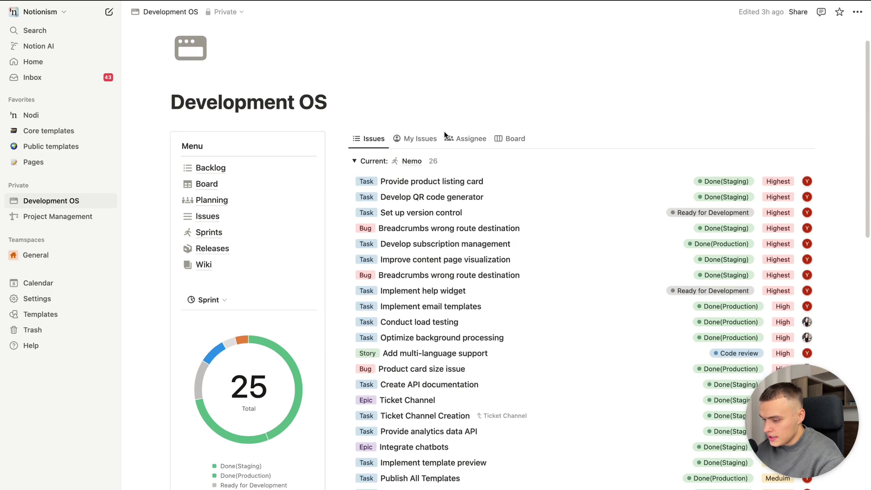
scroll(437, 240, "down", 2)
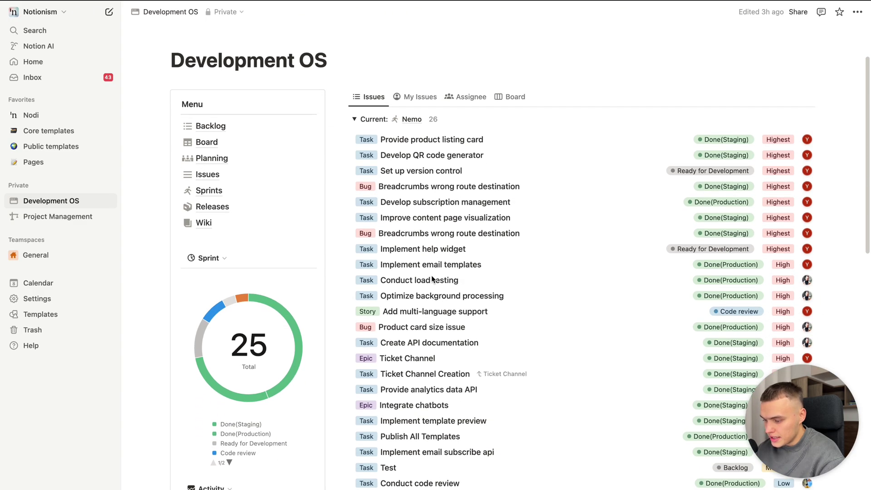
scroll(432, 286, "down", 1)
scroll(431, 318, "down", 1)
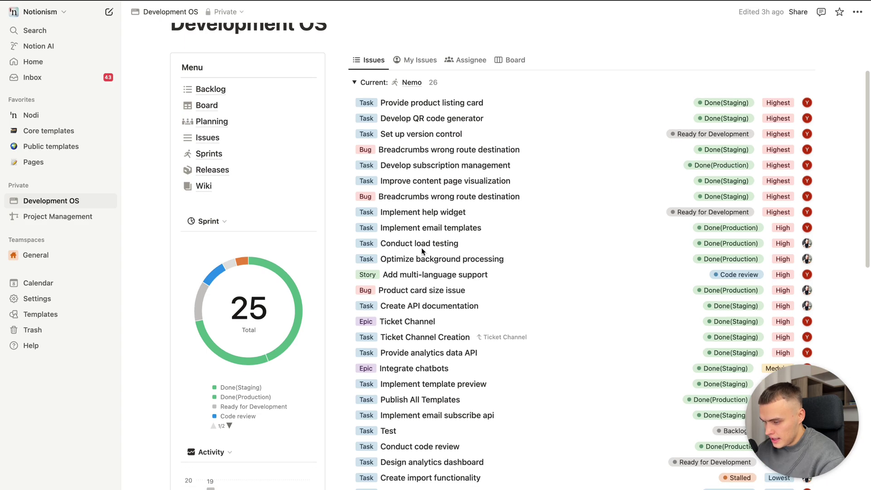
left_click(432, 213)
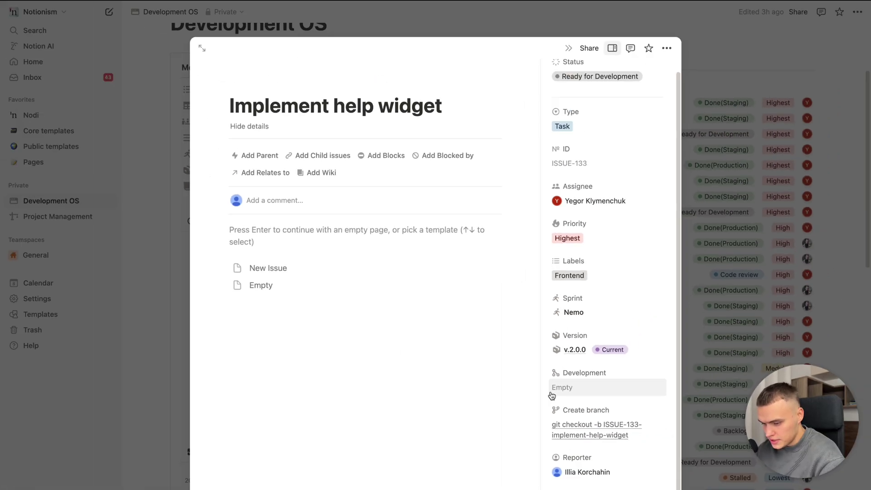
- Run git checkout -b ISSUE-133-implement-help-widget in the WebStorm terminal
key("super+Tab")
type("git checkout -b ISSUE-133-implement-help-widget")
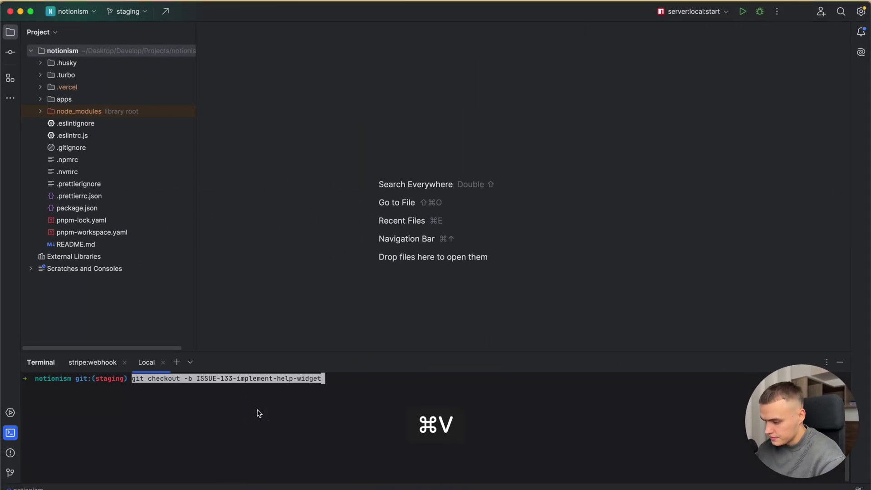
key("Return")
key("Return")
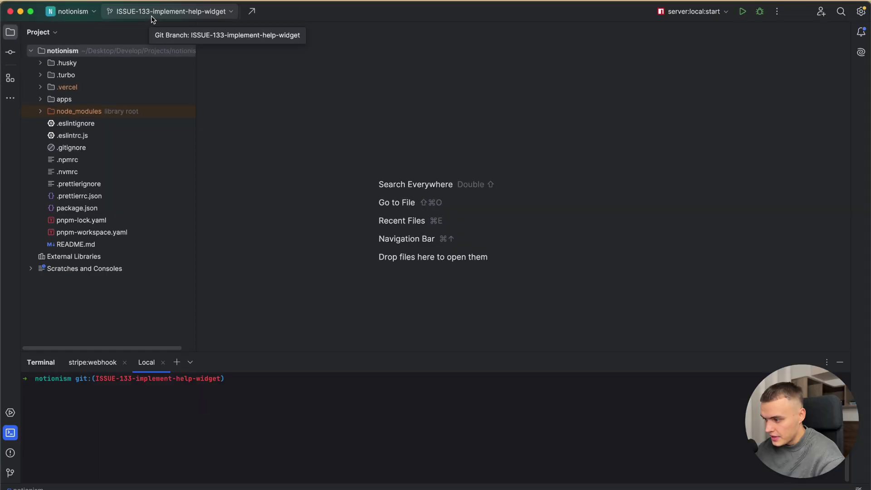
- Check the issue title, then add blank lines below the dynamic import in help-widget.tsx
key("ctrl+Right")
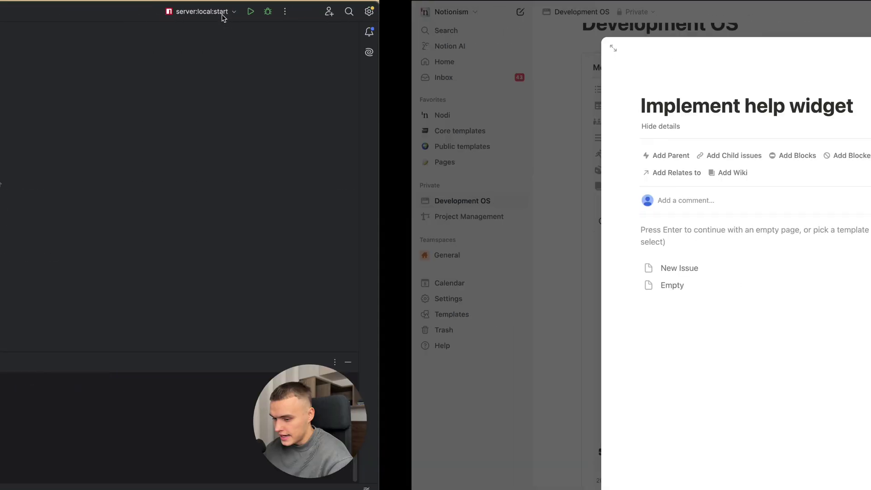
left_click_drag(447, 105, 253, 106)
key("ctrl+Left")
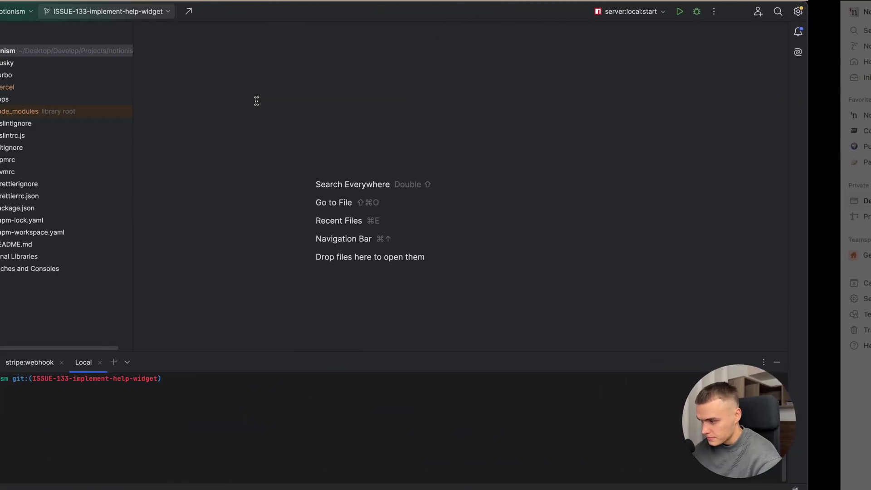
key("Return")
key("Return")
- Add a '// te' comment and stage help-widget.tsx, correcting the message to ISSUE-133
type("/")
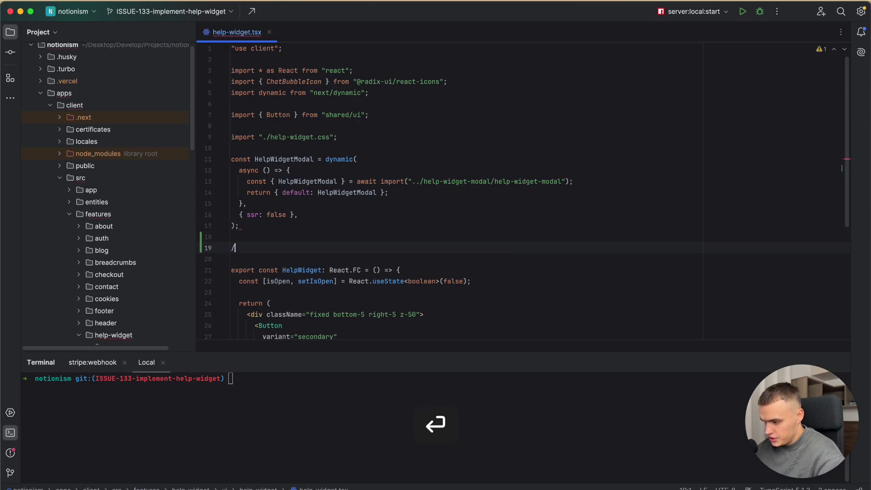
type("/ test commit")
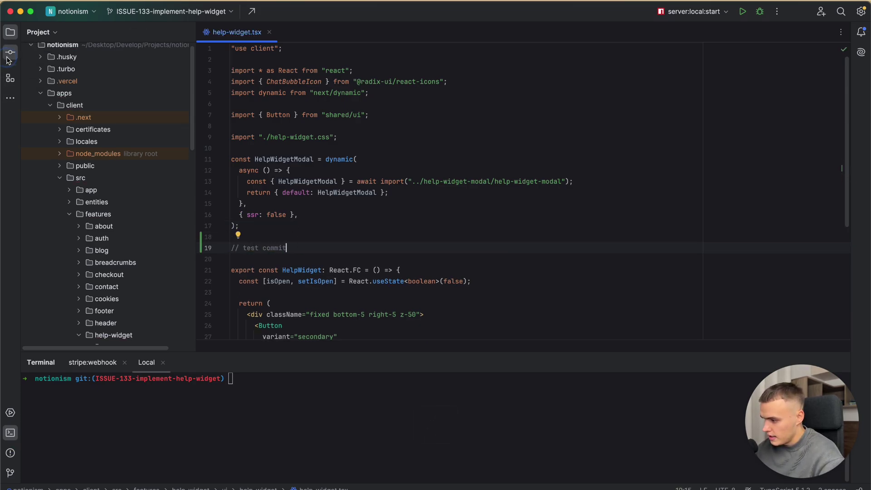
left_click(10, 52)
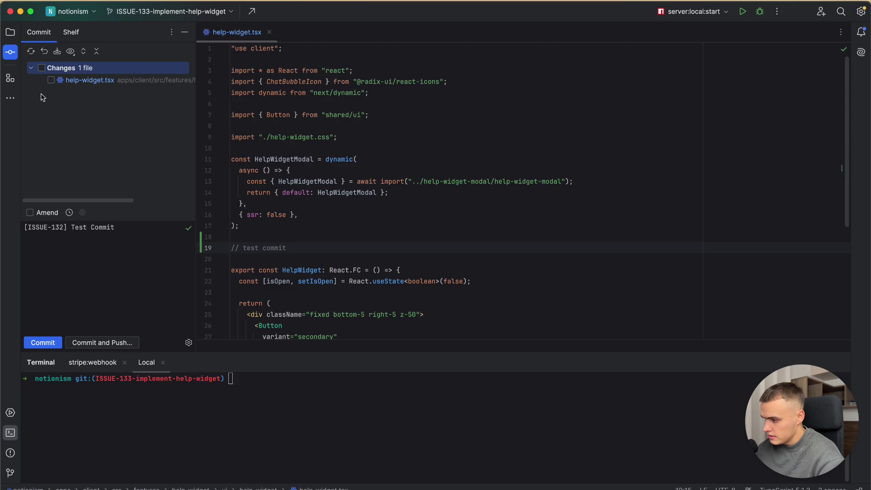
left_click(52, 84)
left_click(57, 227)
key("Delete")
type("3")
key("ctrl+a")
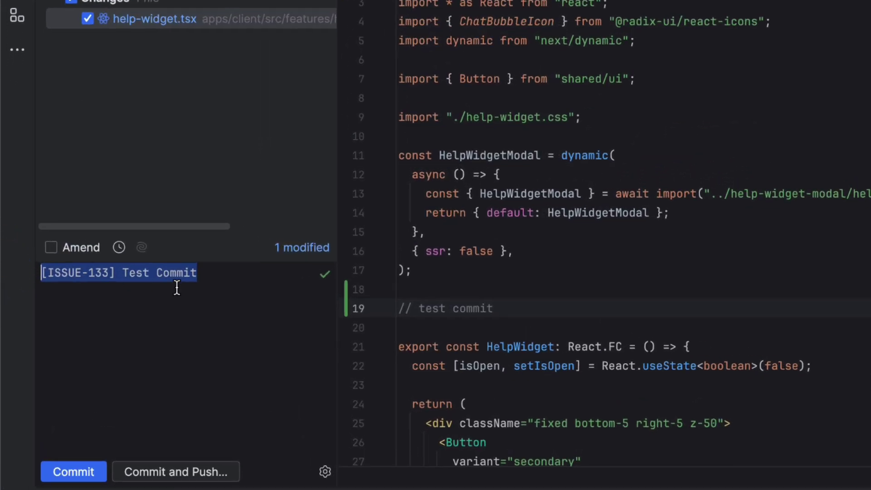
left_click(124, 228)
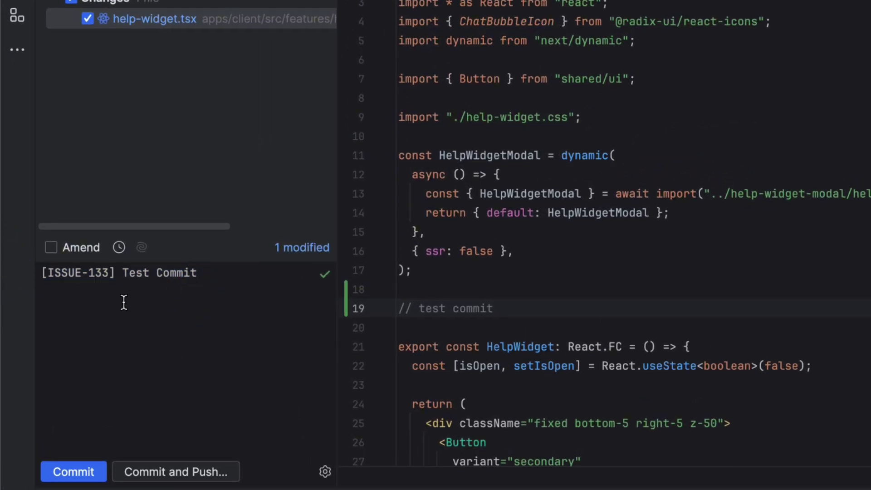
- Review the '[ISSUE-133] Test Commit' message and commit help-widget.tsx
left_click_drag(122, 275, 214, 272)
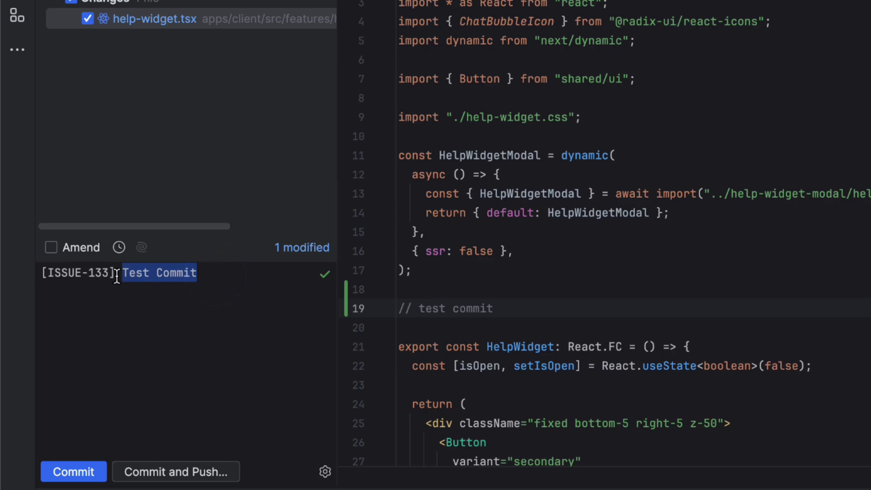
left_click_drag(117, 274, 18, 278)
left_click(83, 340)
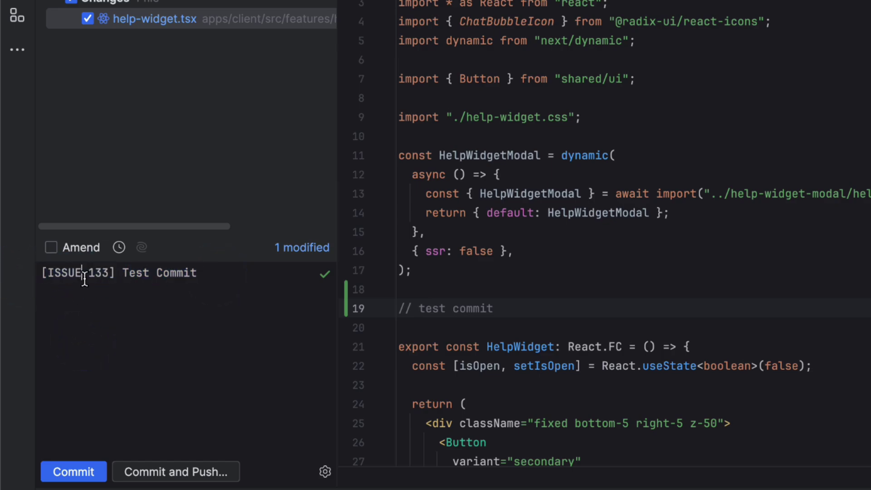
left_click_drag(82, 273, 49, 277)
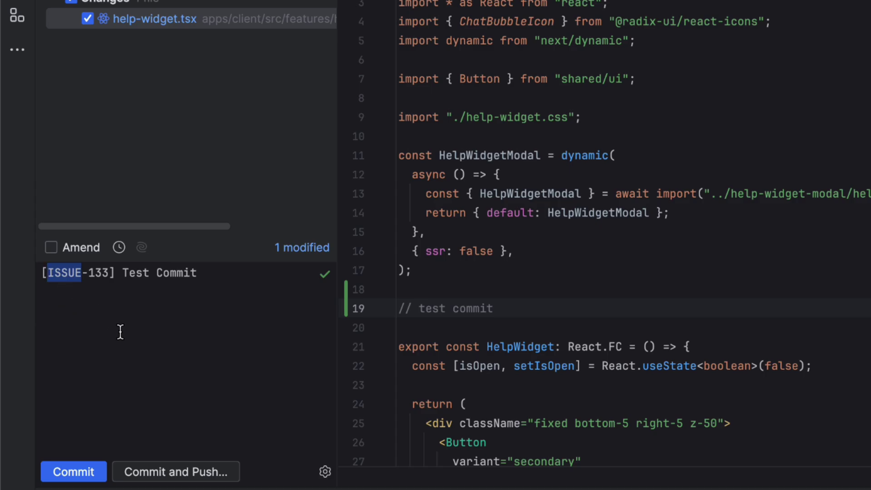
left_click(133, 313)
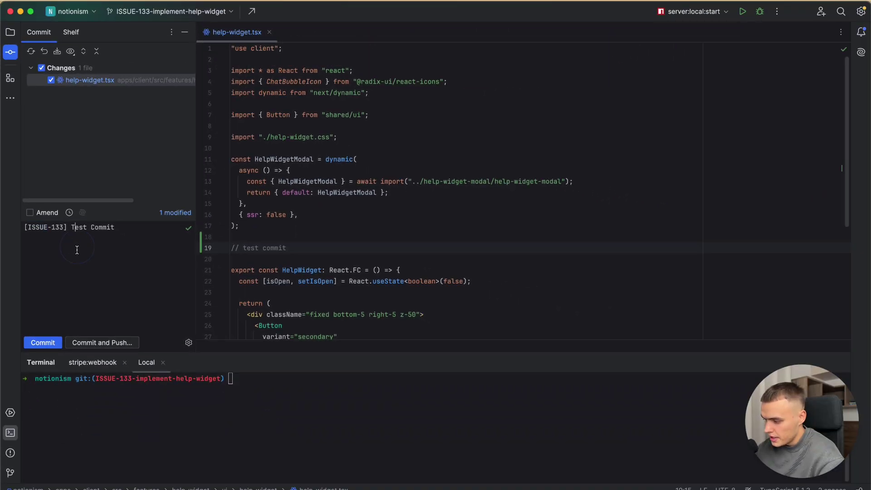
left_click(49, 342)
- Push the new branch to GitHub with the pasted git push --set-upstream command
left_click(300, 399)
type("git push --set-upstream origin ISSUE-133-implement-help-widget")
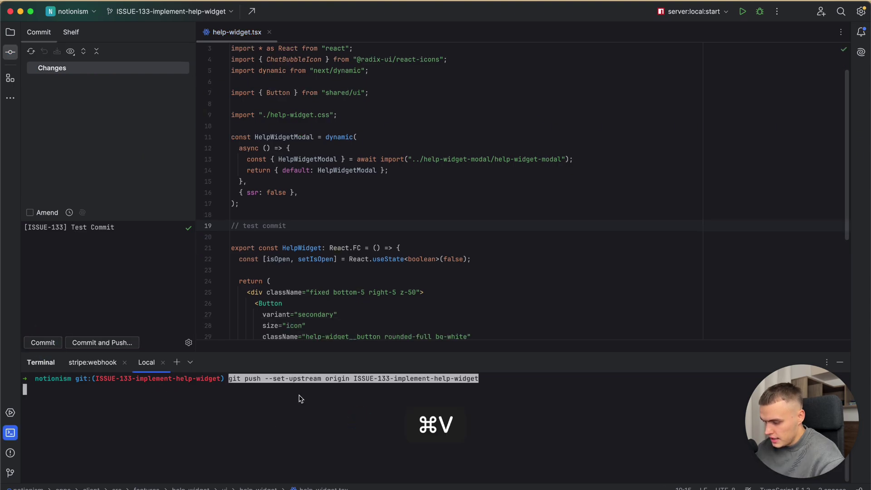
key("Return")
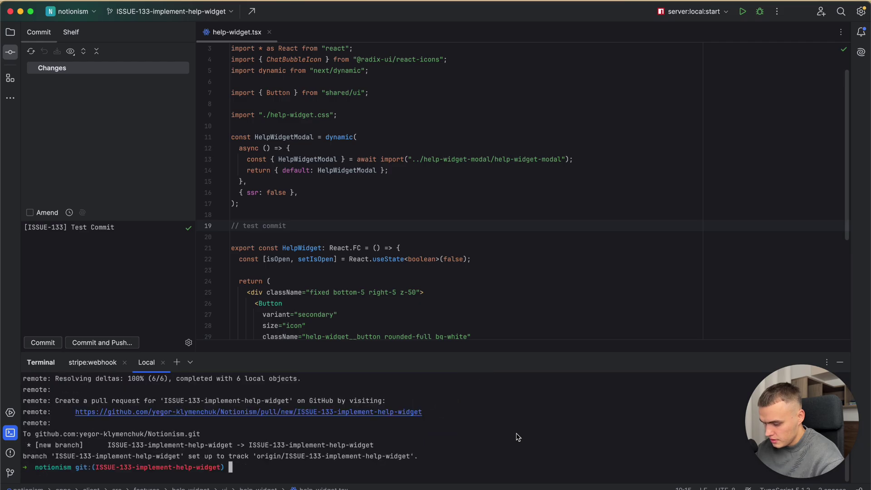
key("super+Tab")
- Check the staging base branch and the '[ISSUE-133] Test Commit' pull request title
left_click(254, 81)
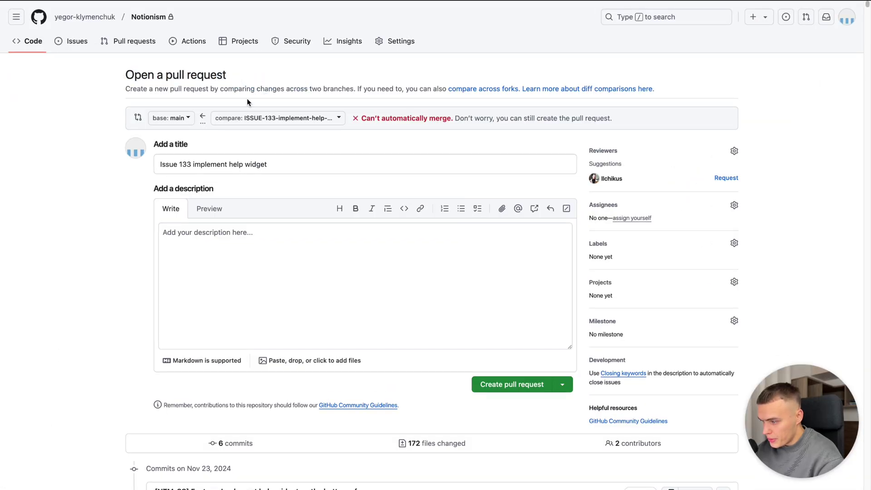
left_click(183, 122)
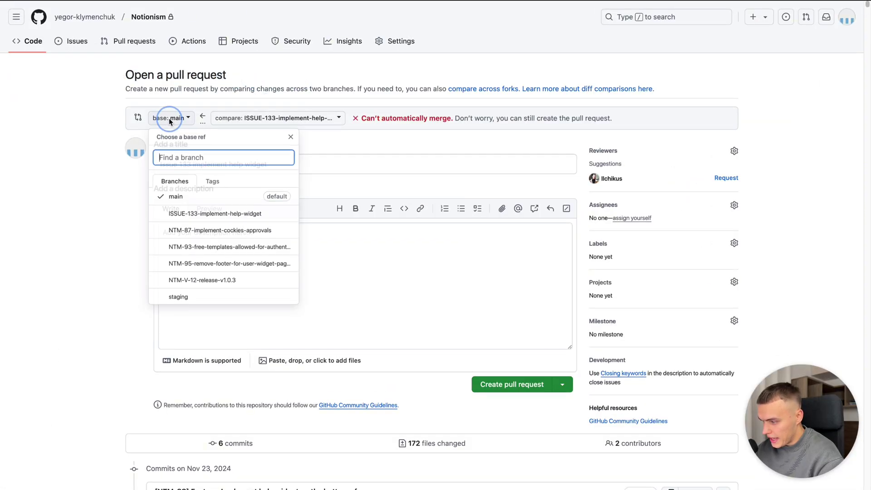
left_click(183, 123)
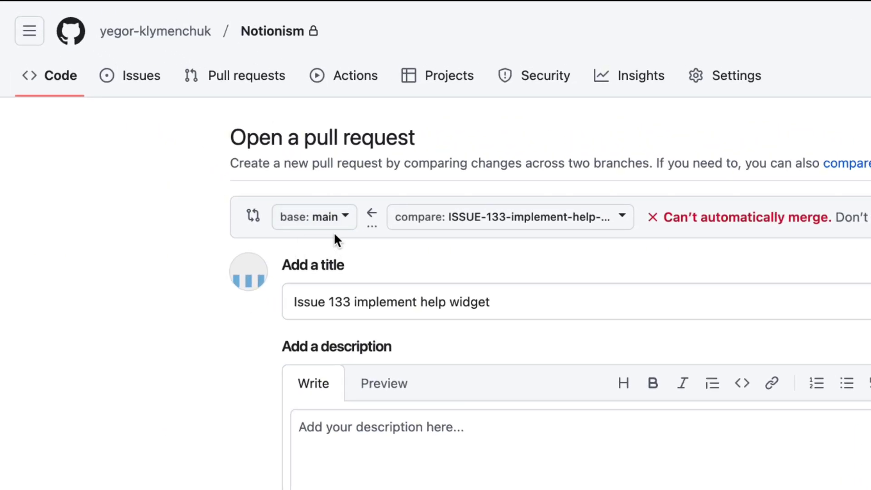
left_click(334, 217)
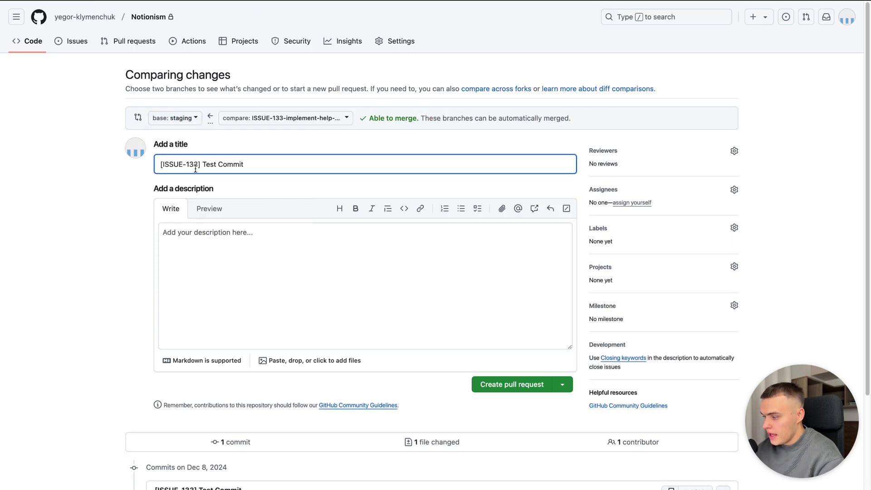
left_click_drag(263, 162, 147, 163)
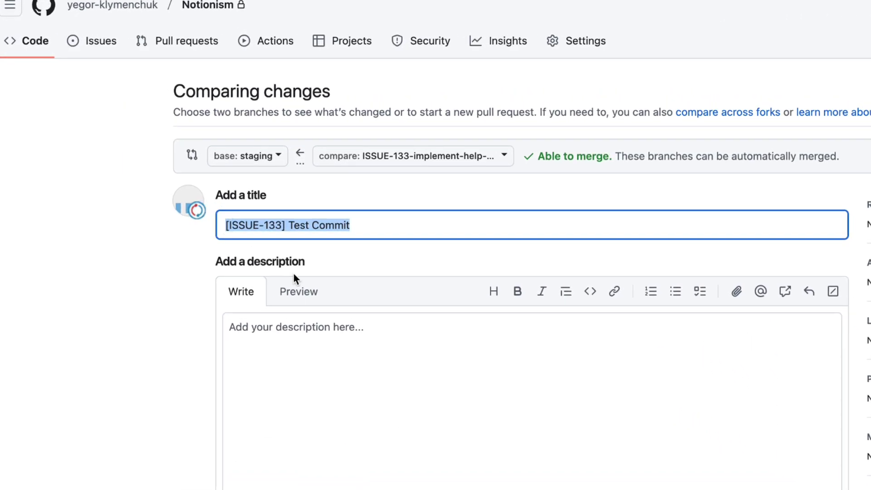
key("Right")
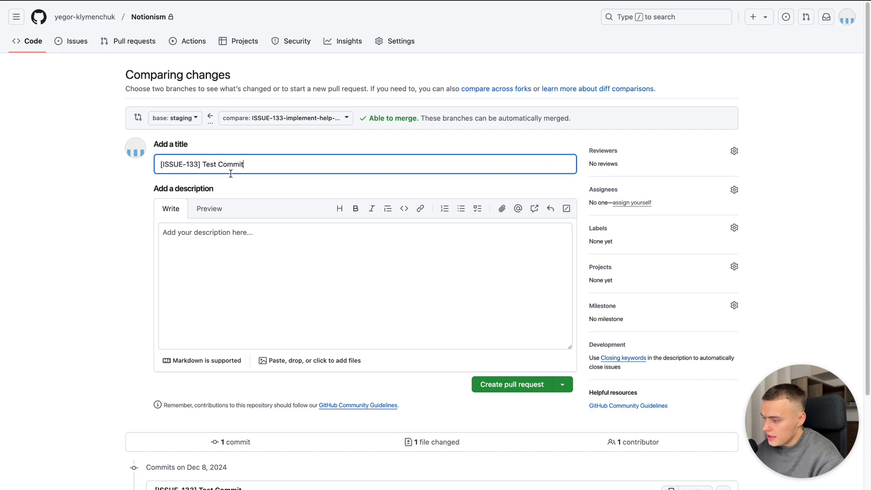
left_click_drag(203, 164, 153, 167)
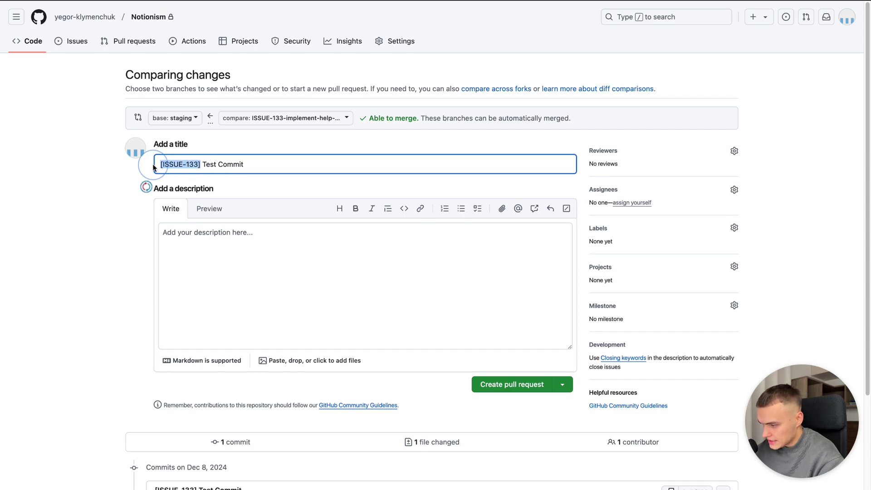
left_click(182, 181)
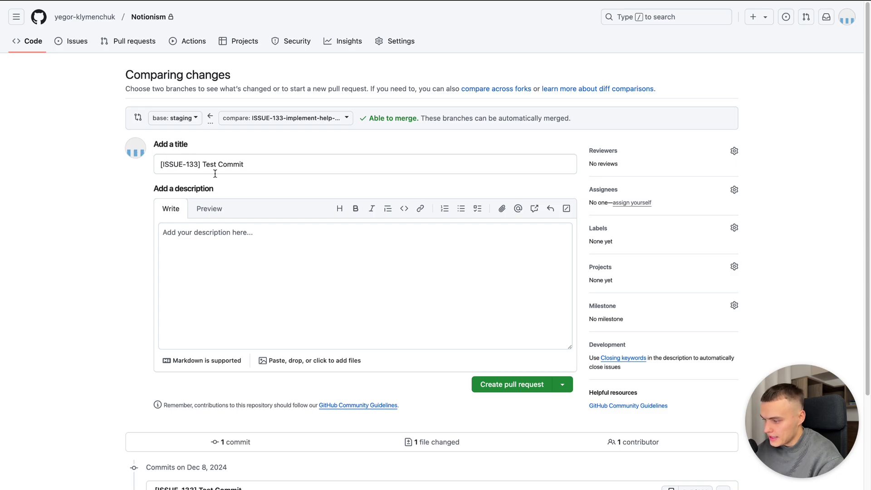
left_click_drag(202, 168, 236, 164)
left_click(245, 164)
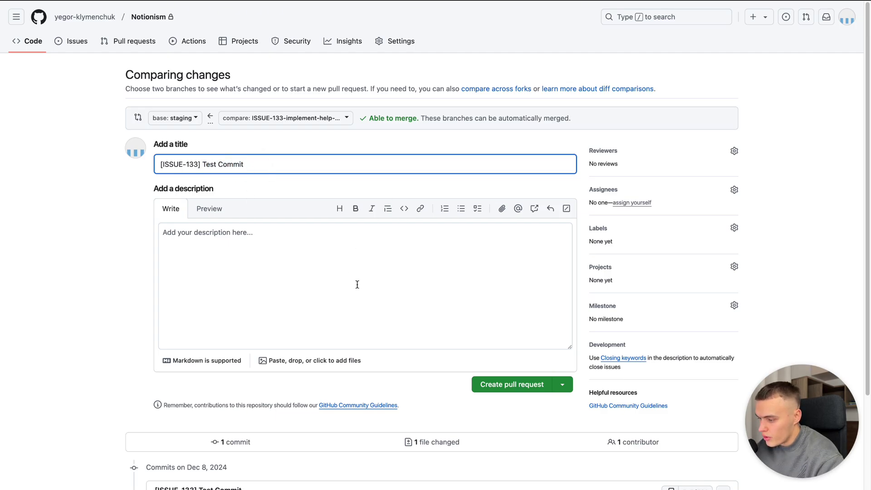
- Create pull request #57 into staging, then switch to Notion's issues list
scroll(417, 331, "down", 1)
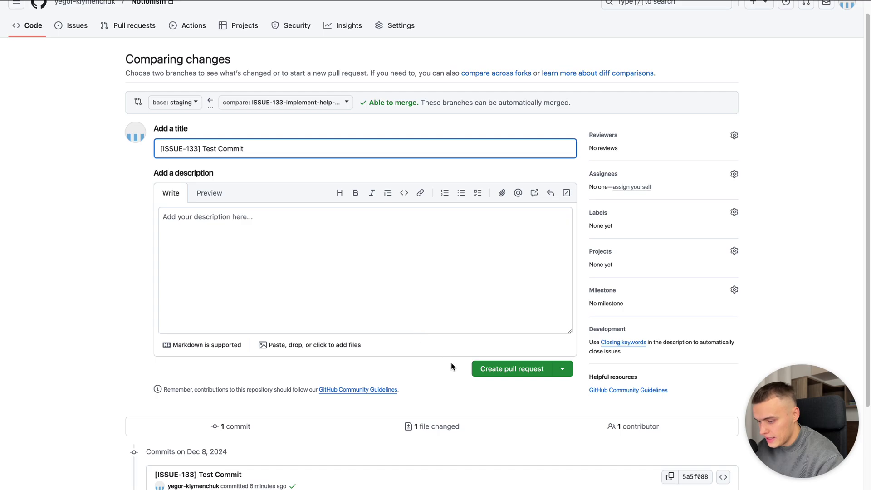
left_click(499, 369)
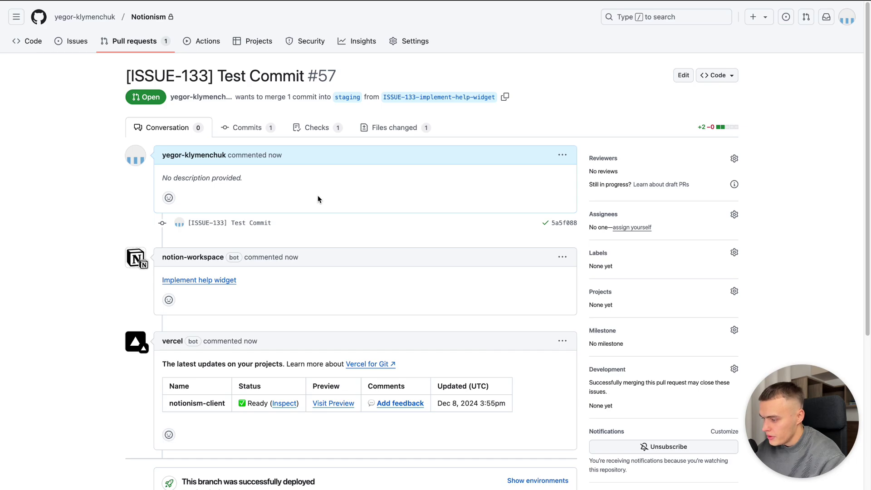
key("super+Tab")
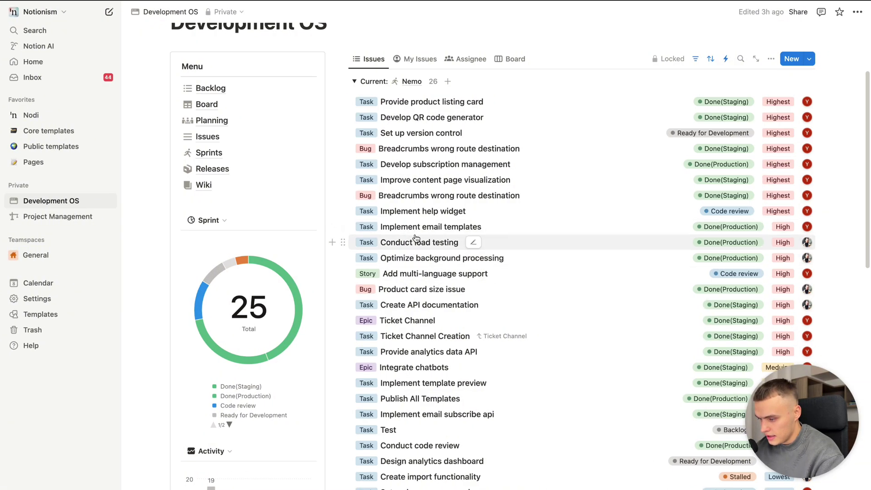
- Open Implement help widget and check linked pull request #57 shows Open status and its author
left_click(443, 211)
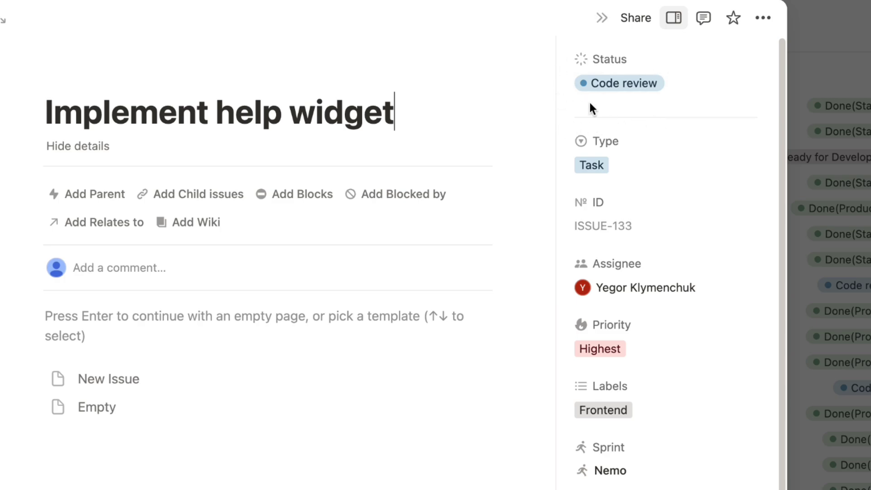
scroll(596, 428, "down", 1)
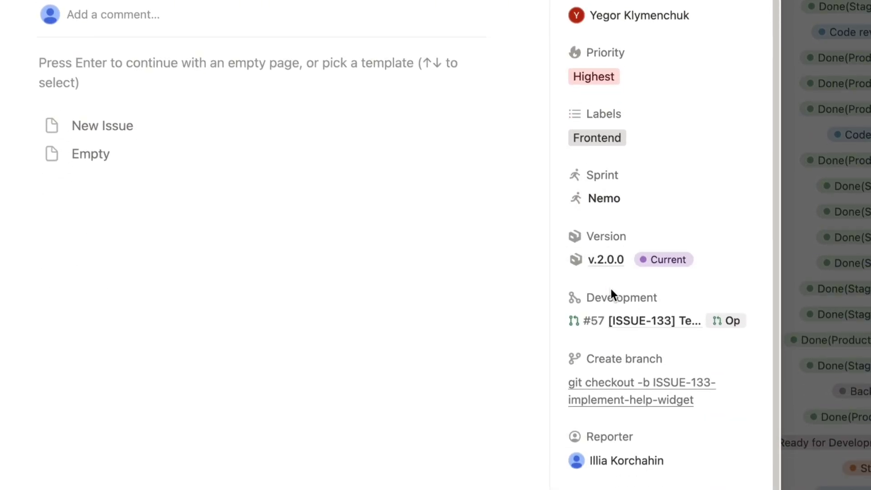
mouse_move(620, 328)
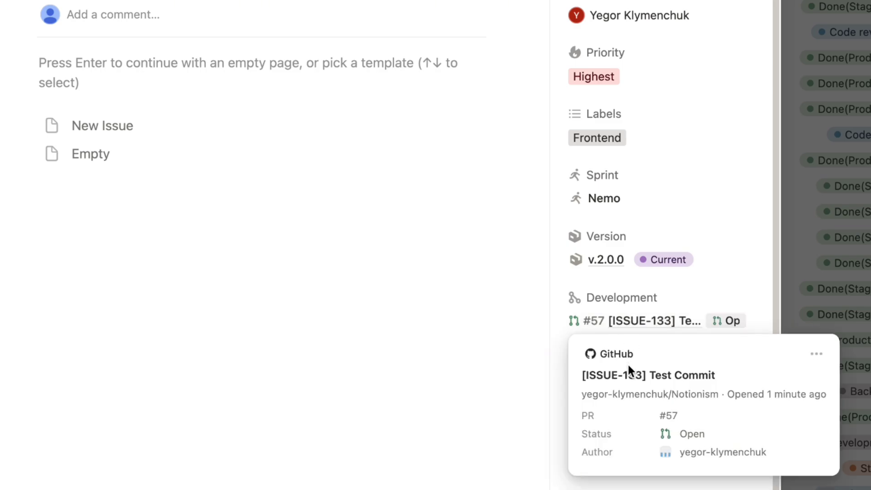
left_click_drag(719, 376, 578, 376)
left_click_drag(726, 438, 637, 439)
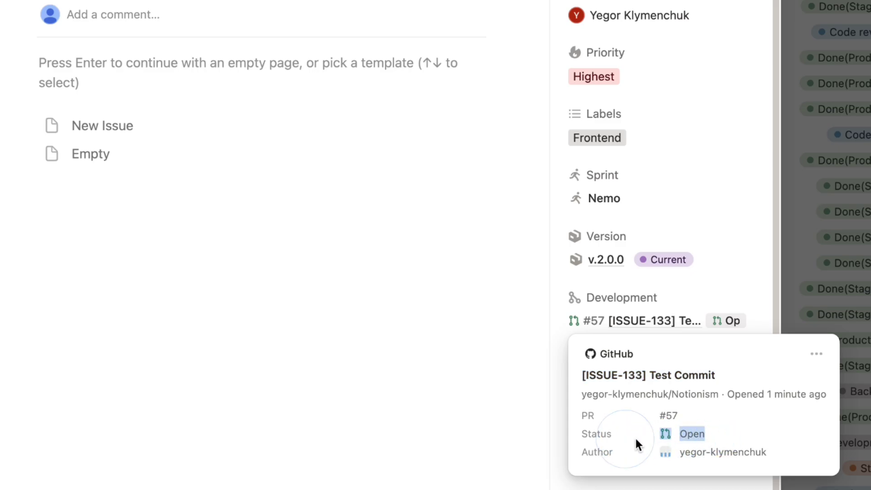
left_click_drag(781, 450, 647, 452)
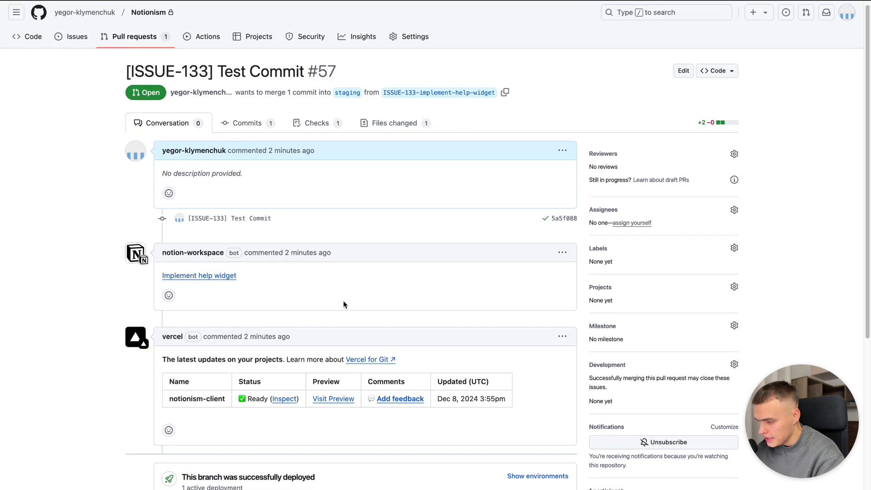
- Squash and merge pull request #57 into staging, then reopen Implement help widget in Notion
scroll(343, 304, "down", 2)
scroll(343, 301, "down", 4)
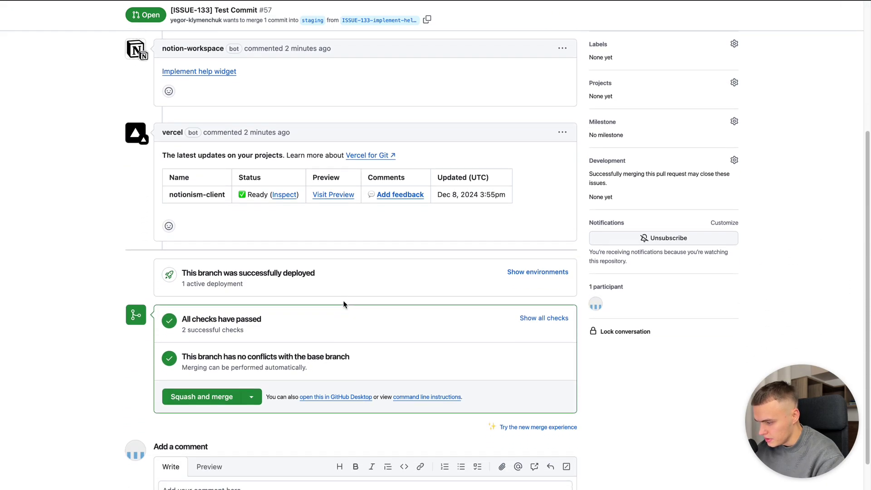
left_click(214, 389)
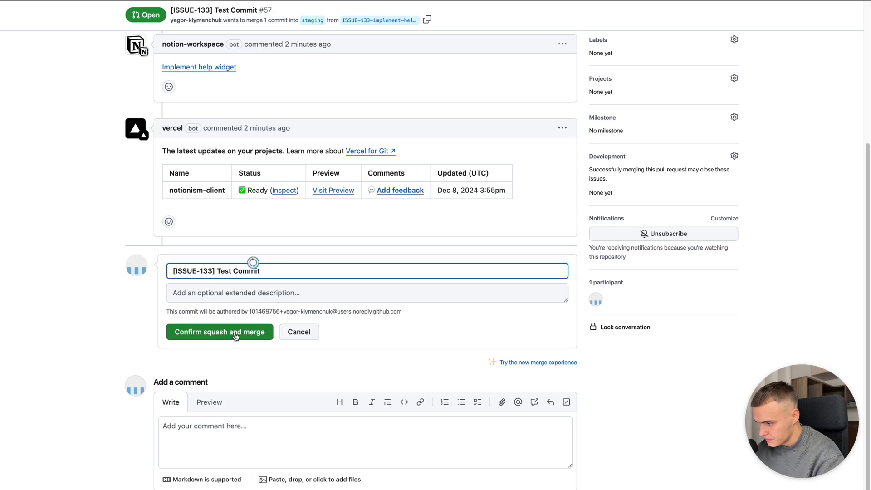
left_click(236, 337)
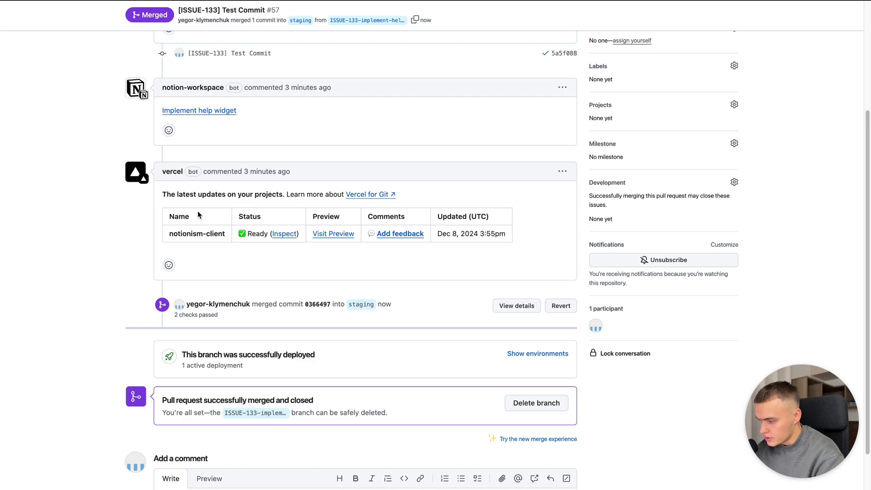
key("super+Tab")
left_click(409, 178)
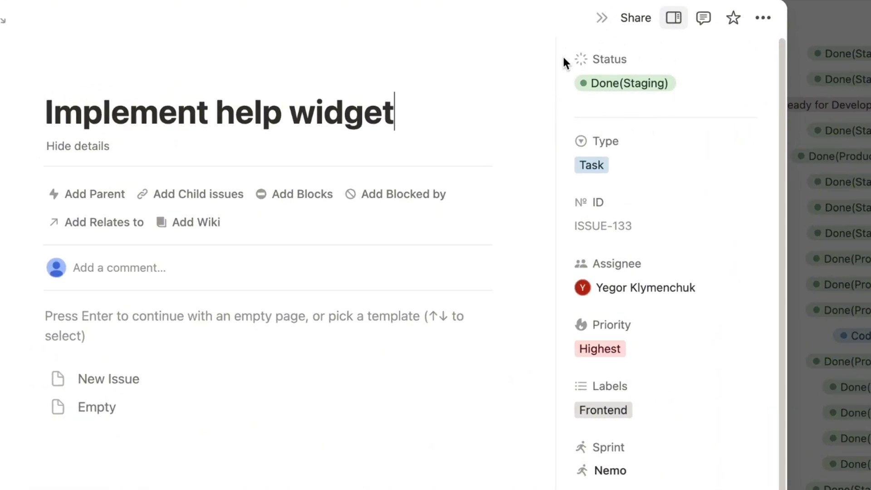
- Check that Implement help widget's linked pull request #57 now shows Merged status
scroll(571, 129, "down", 6)
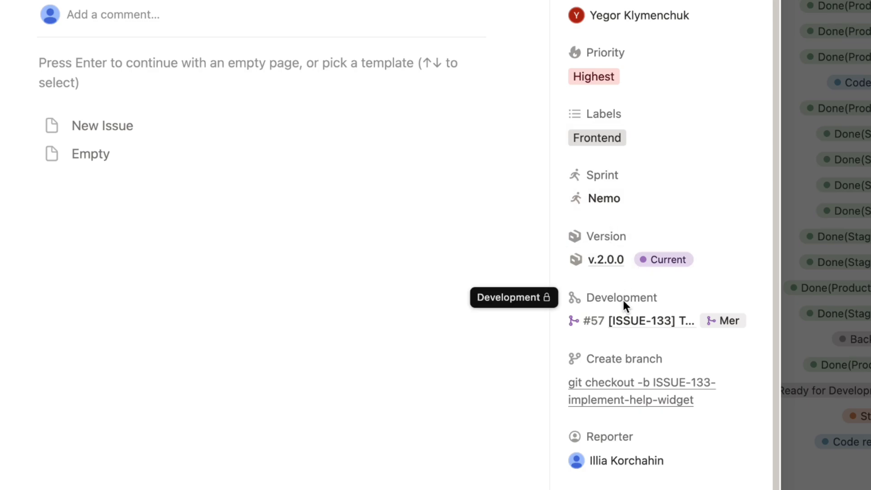
mouse_move(628, 324)
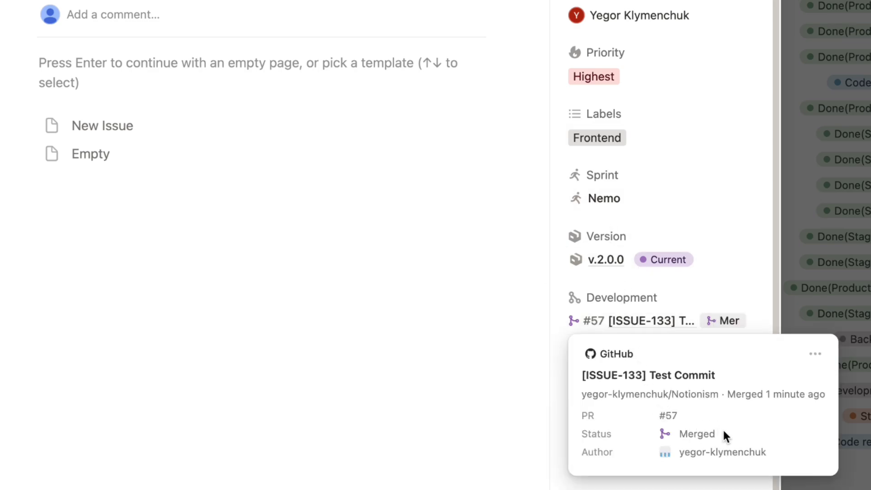
left_click_drag(710, 434, 676, 436)
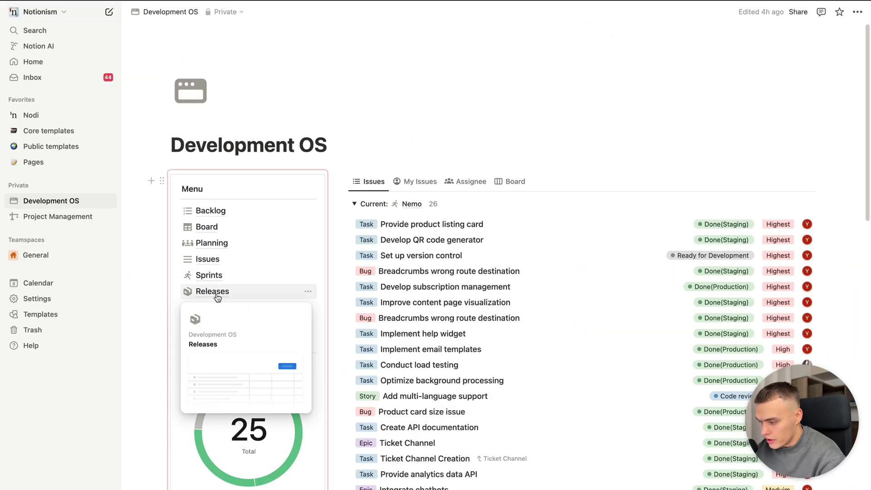
- Open the v.2.0.0 release from Releases and show the first linked issue's status options
left_click(217, 293)
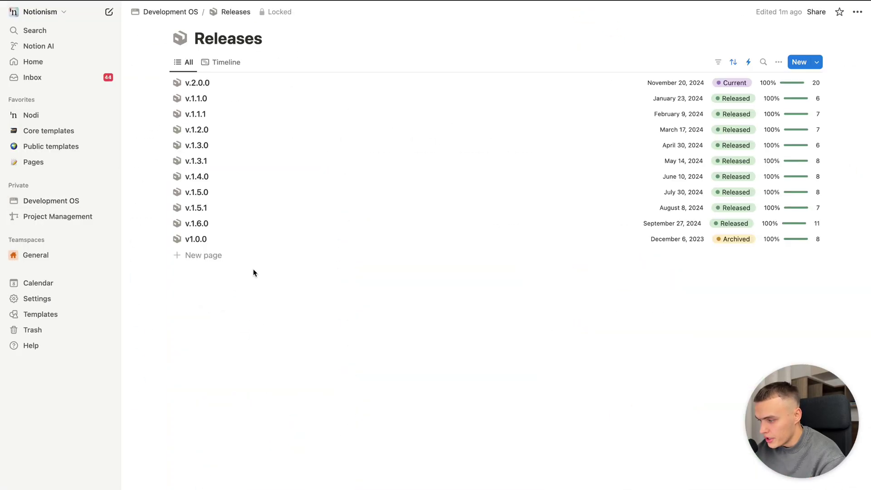
left_click(199, 83)
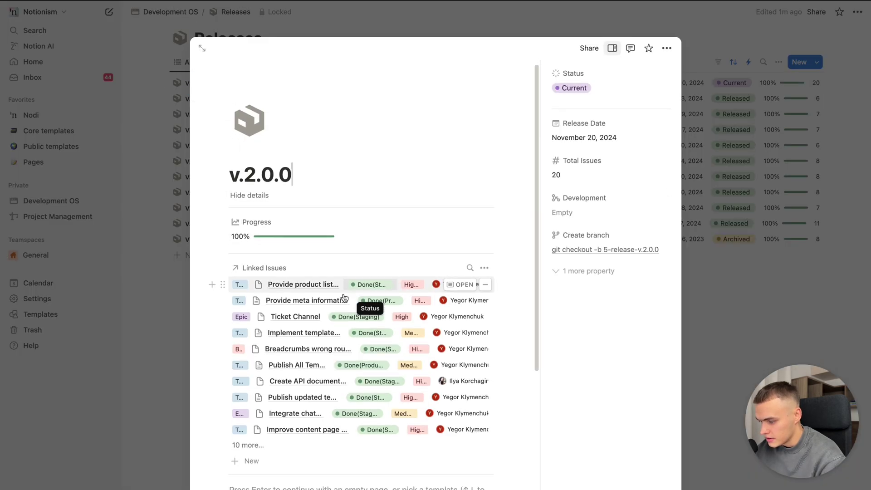
scroll(342, 296, "down", 2)
scroll(344, 298, "up", 2)
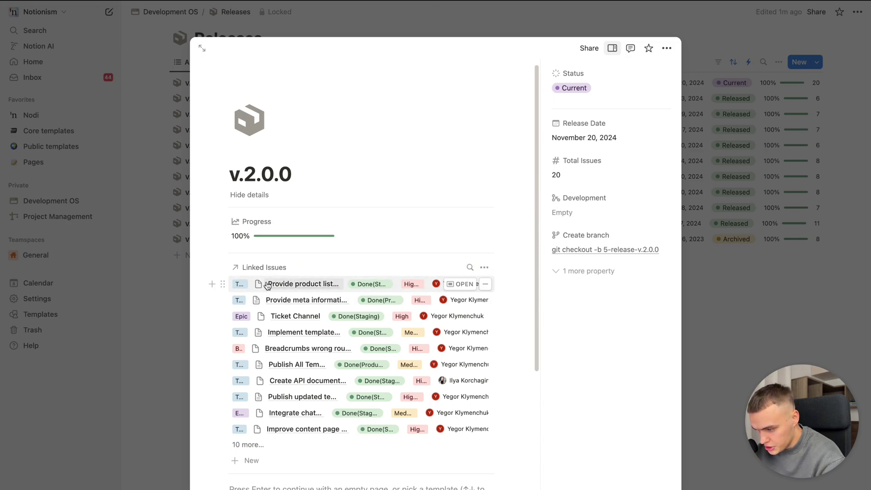
left_click(364, 285)
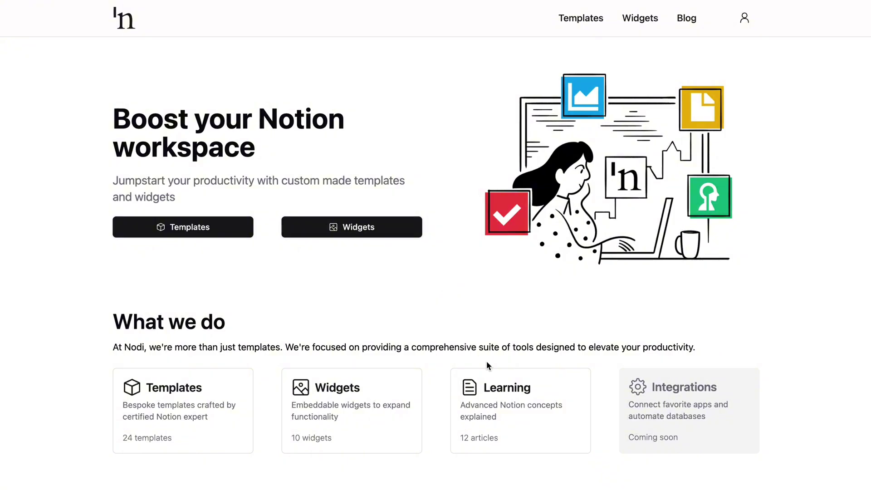
- Scroll past Development OS ($59) to the Pomodoro, Weather and Calendar widgets
scroll(487, 361, "down", 5)
scroll(487, 362, "down", 15)
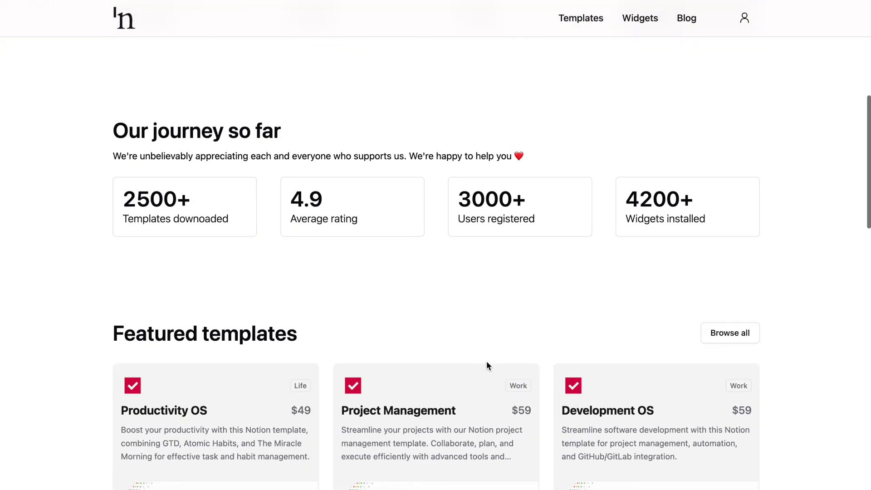
scroll(486, 363, "down", 8)
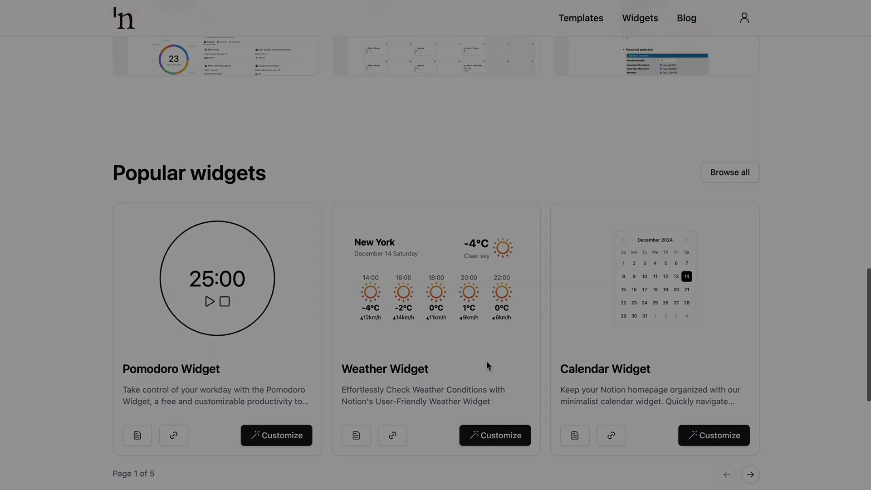